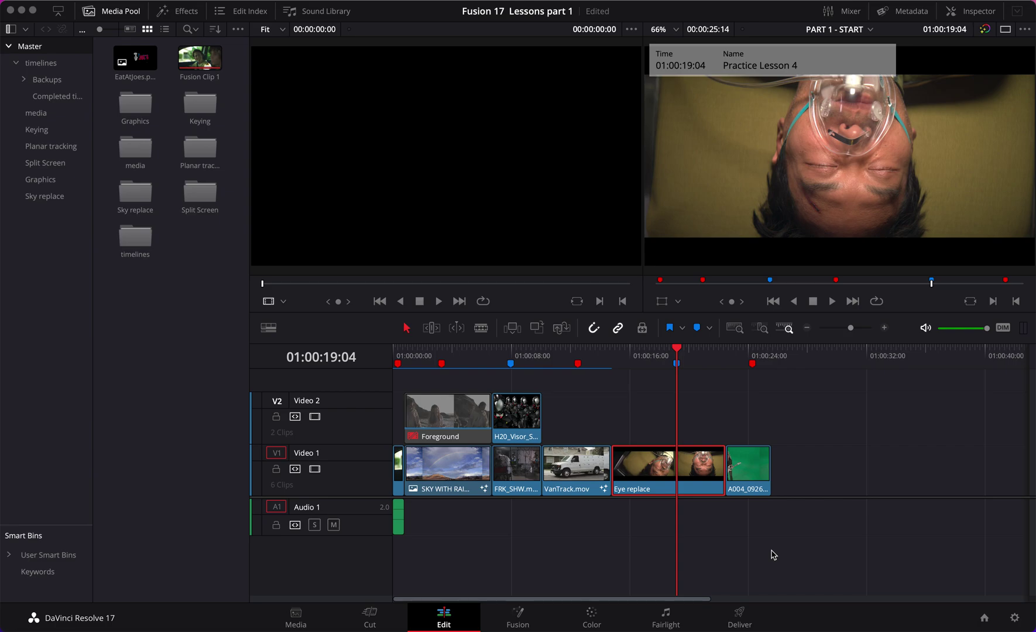
Open the eye replacement clip on the Fusion page and rename its MediaIn1 node to PATIENT.
left_click(518, 619)
left_click_drag(186, 447, 342, 481)
left_click(316, 490)
left_click(214, 514)
right_click(215, 514)
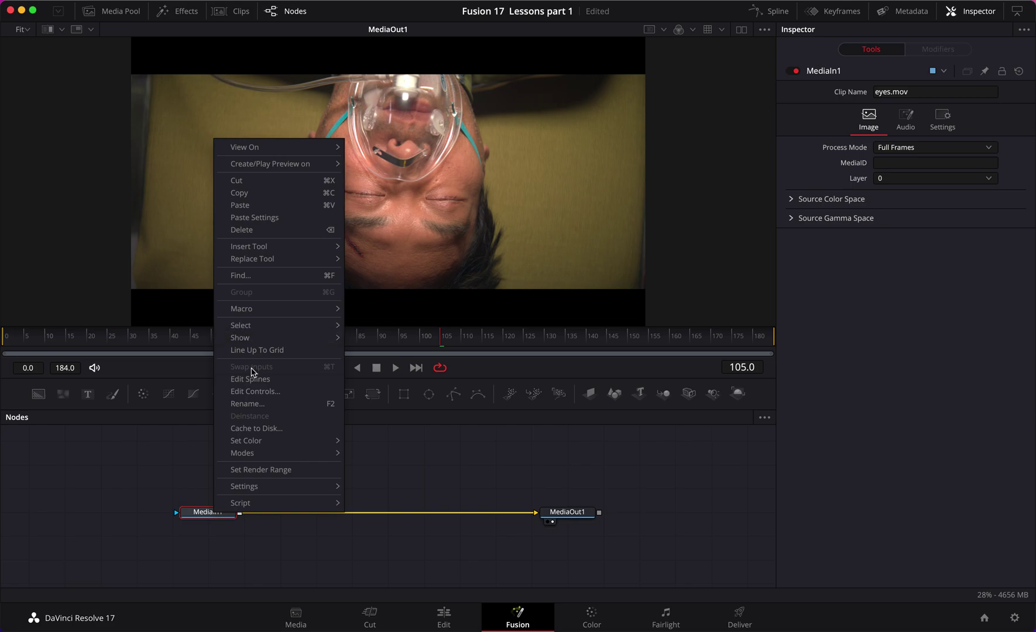
left_click(260, 407)
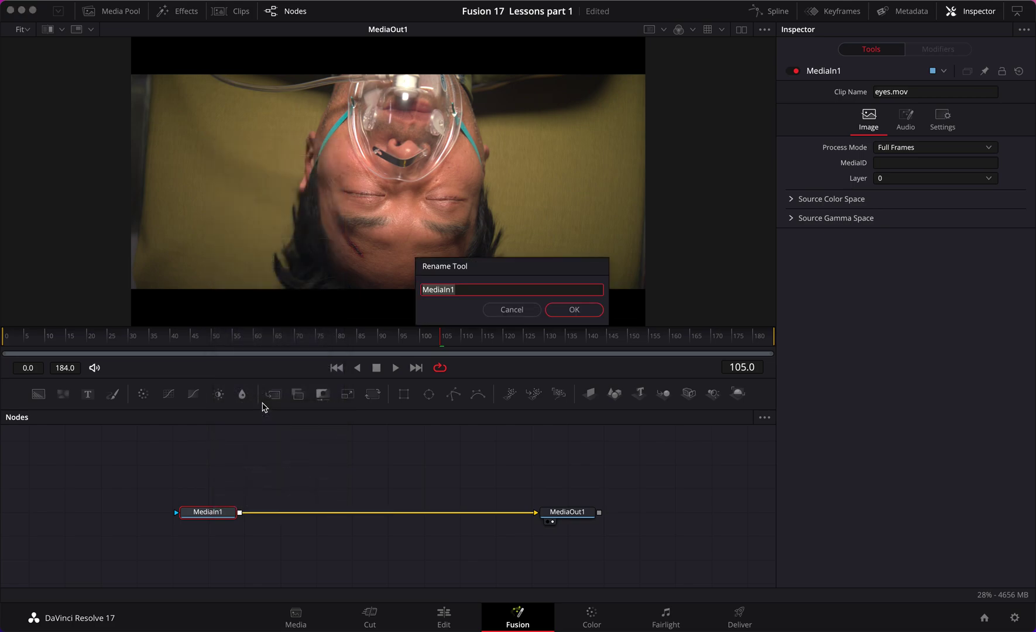
type("p")
key("Return")
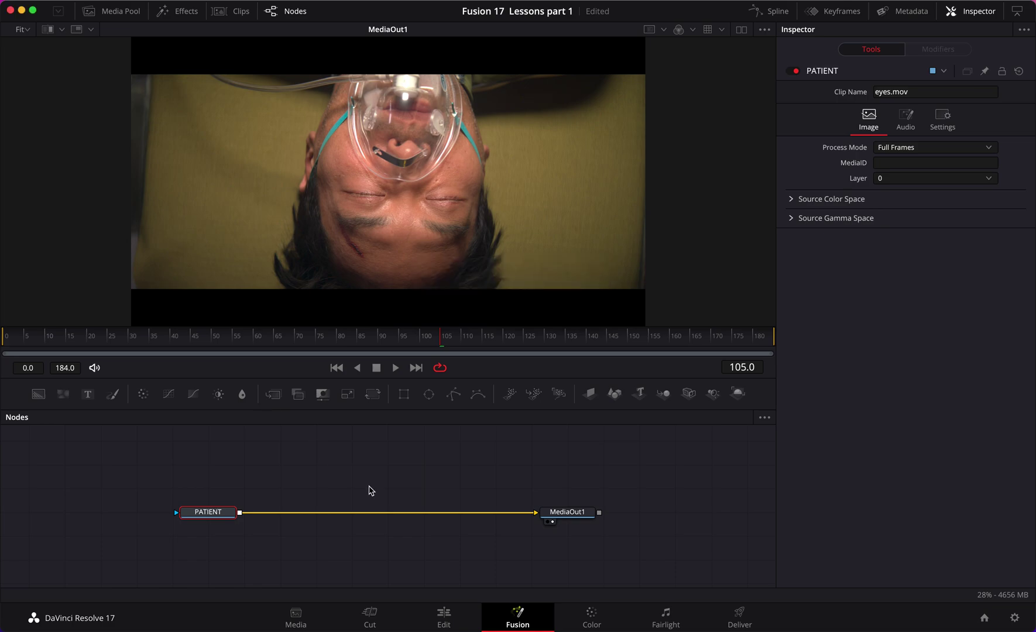
Play through the patient shot and park the playhead at frame 173.
key("space")
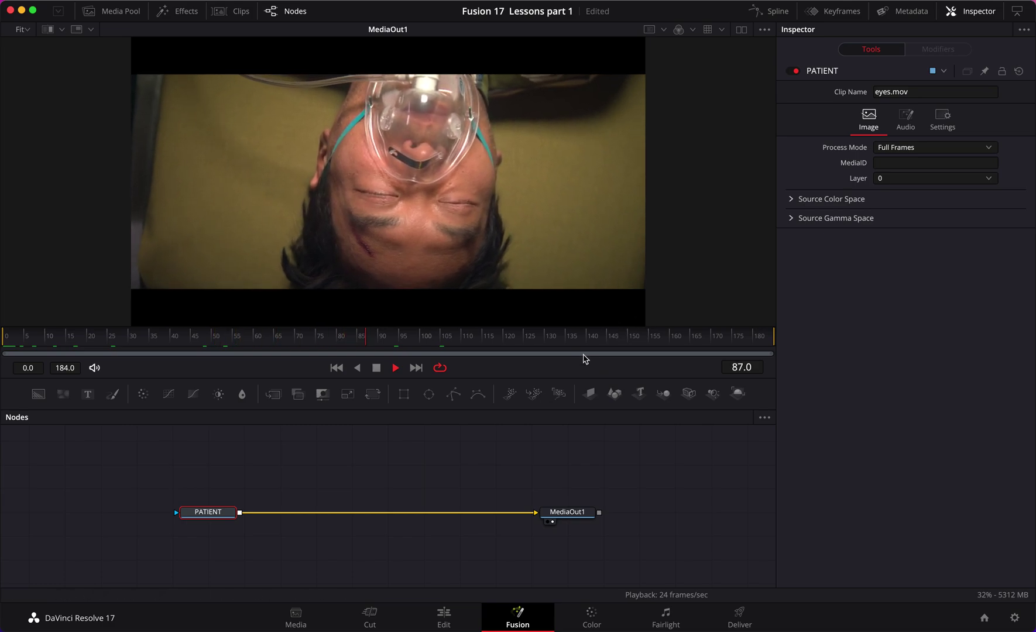
key("space")
mouse_move(432, 340)
left_mouse_down()
mouse_move(2, 344)
mouse_move(289, 376)
mouse_move(3, 342)
mouse_move(209, 364)
mouse_move(555, 338)
mouse_move(263, 344)
mouse_move(396, 359)
mouse_move(449, 351)
left_mouse_up()
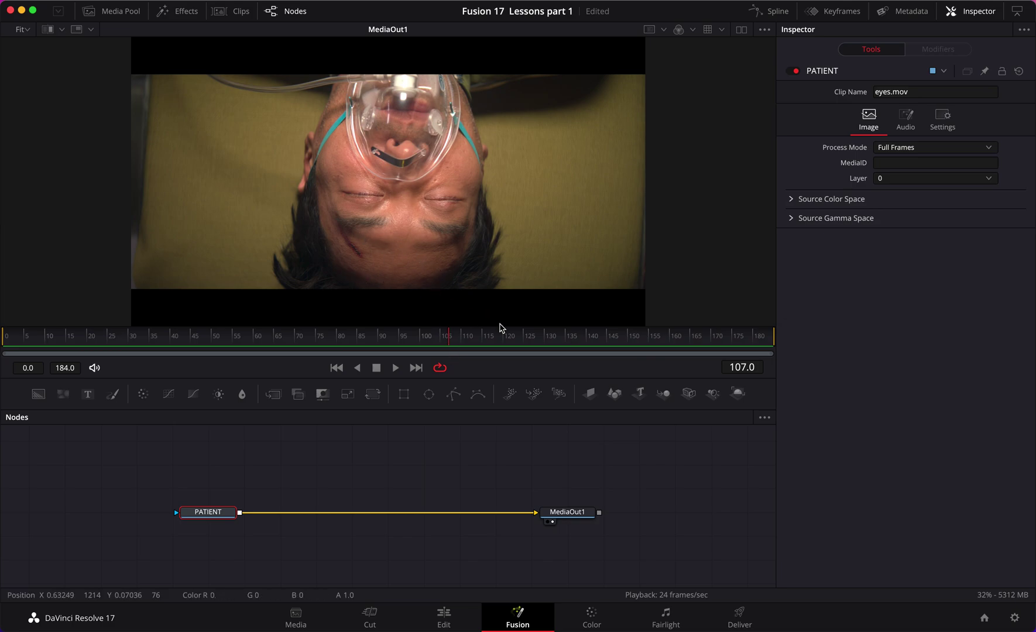
left_click_drag(452, 347, 724, 342)
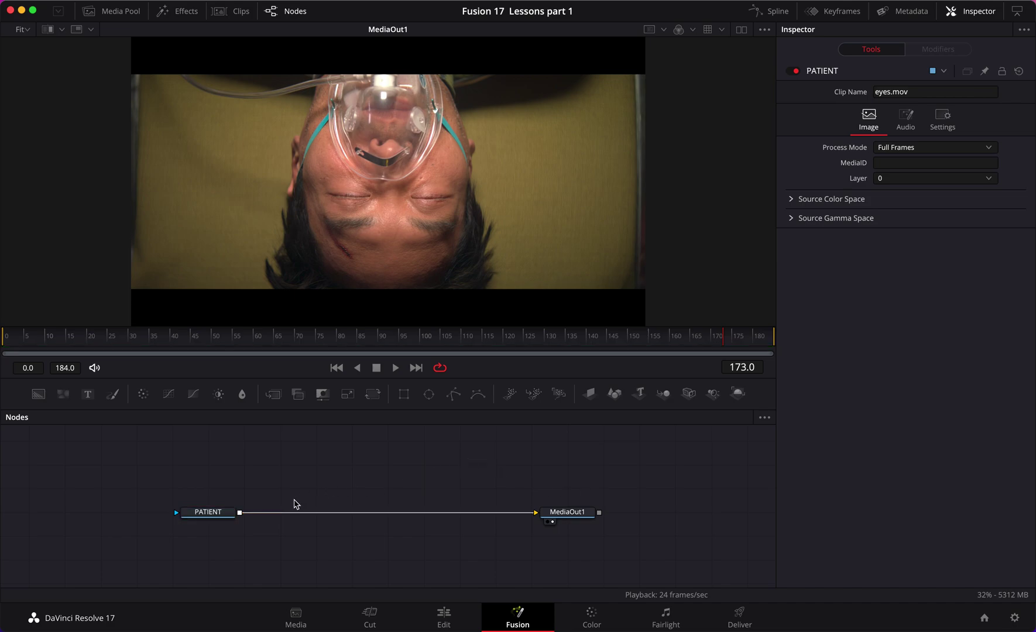
Insert and view a Planar Tracker between PATIENT and MediaOut1, with its reference time set to frame 173.
key("shift+space")
type("PLANA")
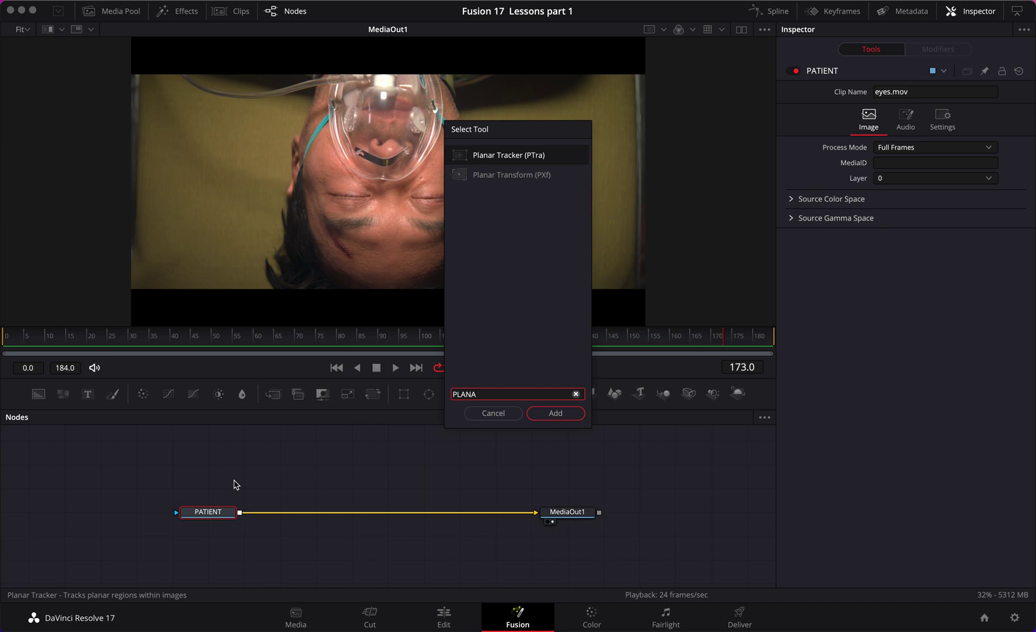
key("Return")
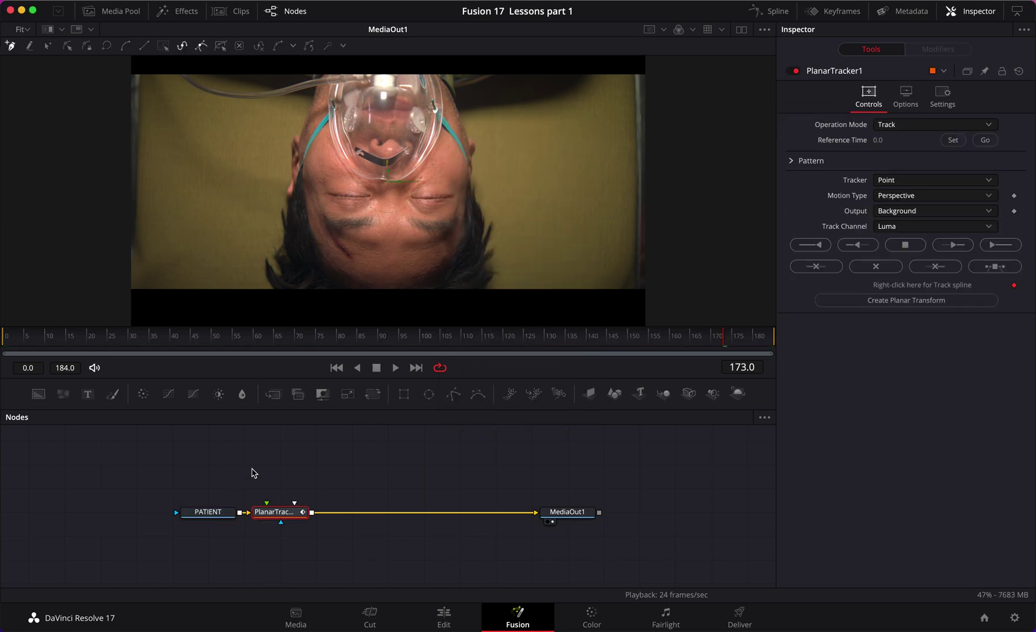
left_click_drag(297, 513, 389, 512)
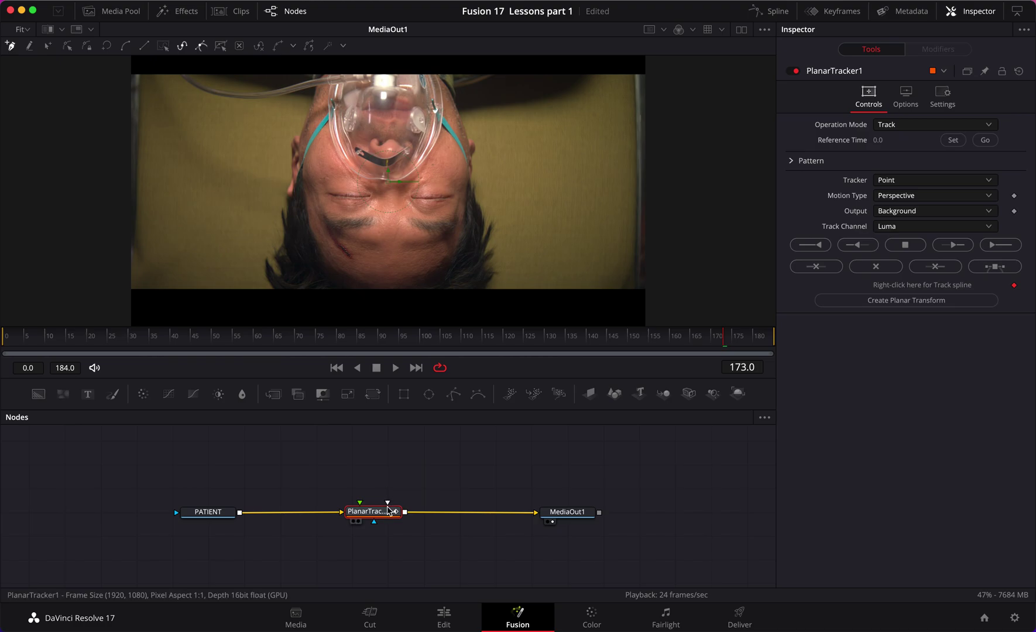
key("1")
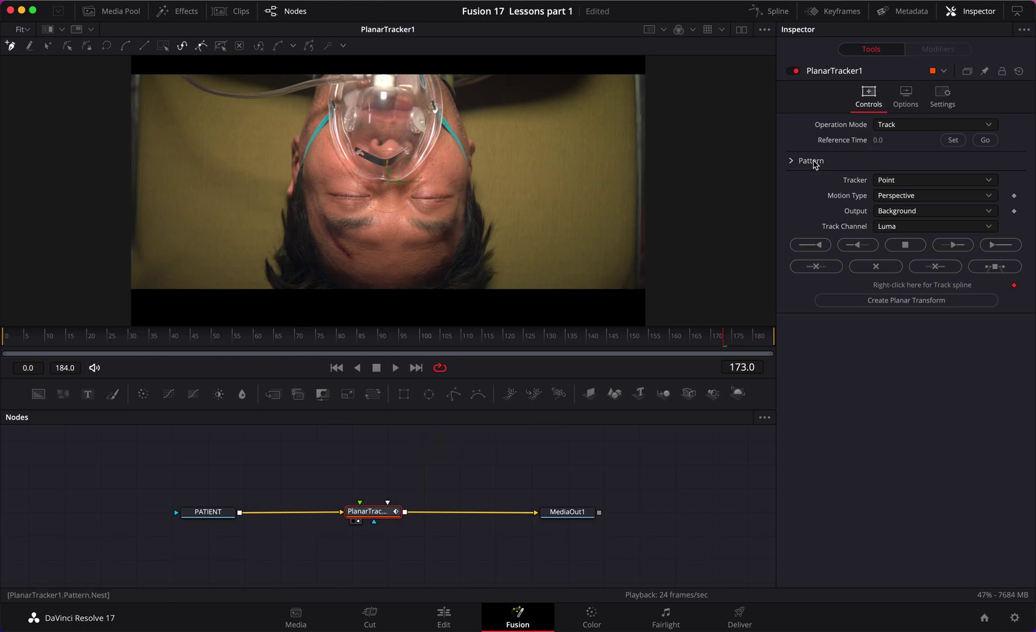
left_click(952, 140)
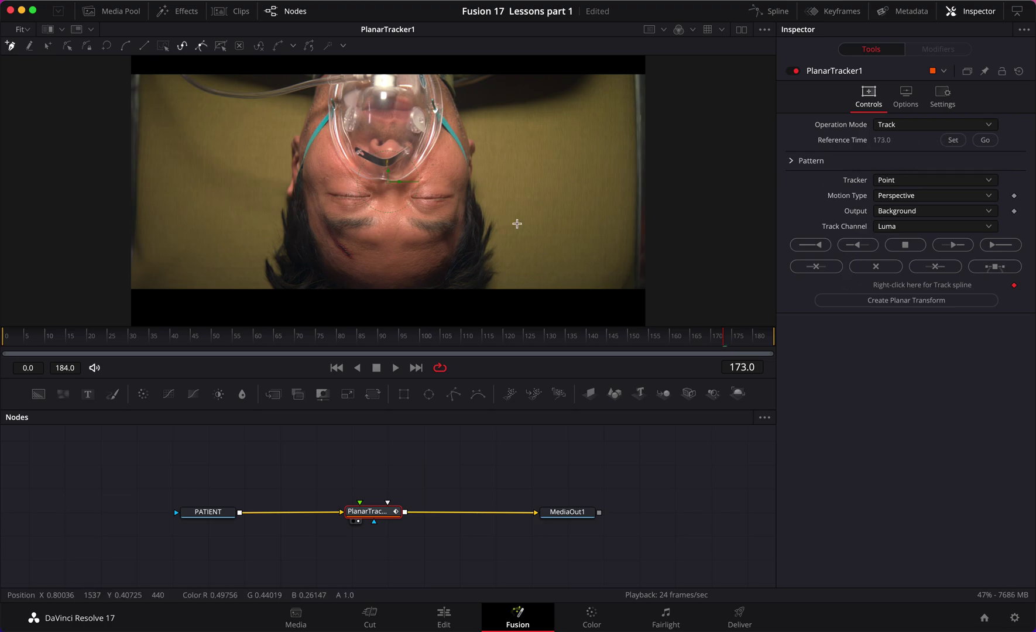
Draw a closed tracking outline around the patient's cheeks, eyes and forehead, leaving out the oxygen mask.
left_click(305, 177)
left_click(306, 187)
left_click(307, 203)
left_click(310, 219)
left_click(312, 232)
left_click(319, 254)
left_click(326, 270)
left_click(334, 277)
left_click(369, 287)
left_click(389, 285)
left_click(407, 282)
left_click(443, 265)
left_click(457, 250)
left_click(460, 241)
left_click(465, 191)
left_click(466, 179)
left_click(462, 159)
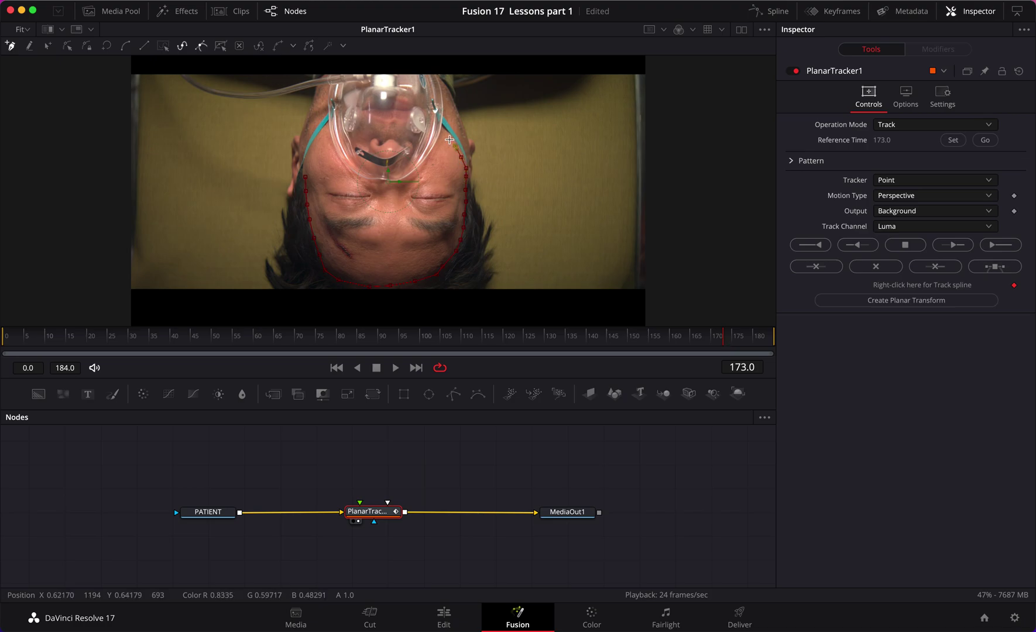
left_click(439, 142)
left_click(425, 162)
left_click(415, 173)
left_click(406, 179)
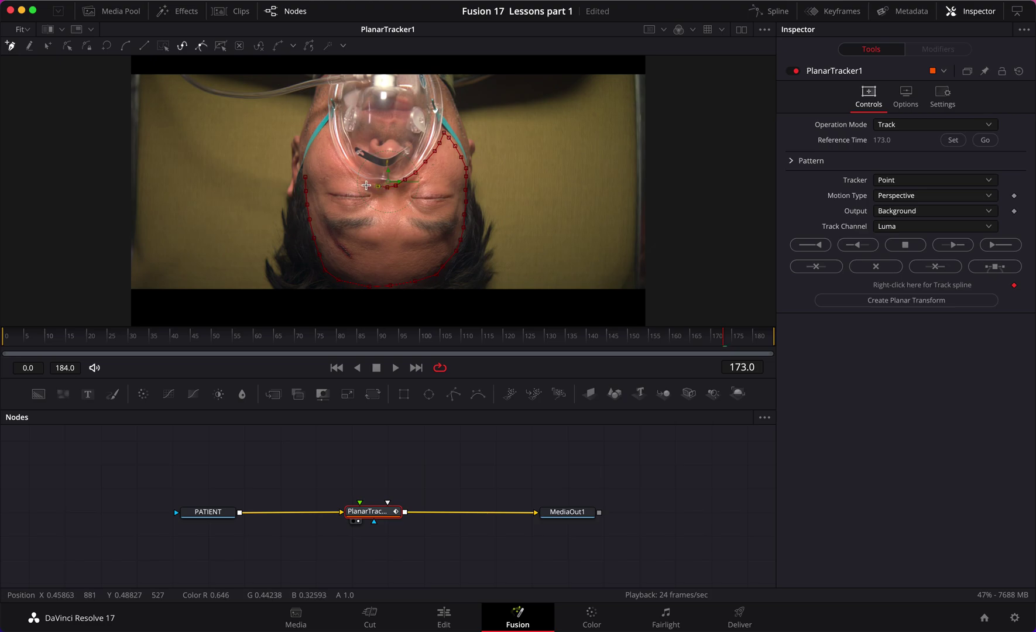
left_click(338, 159)
left_click(311, 152)
left_click(306, 177)
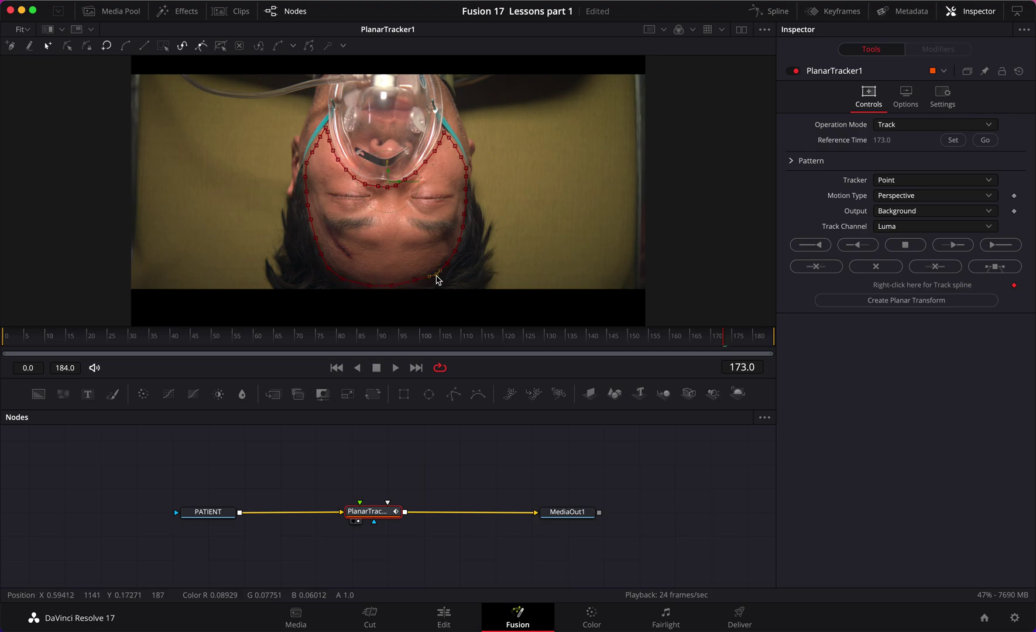
left_click(444, 265)
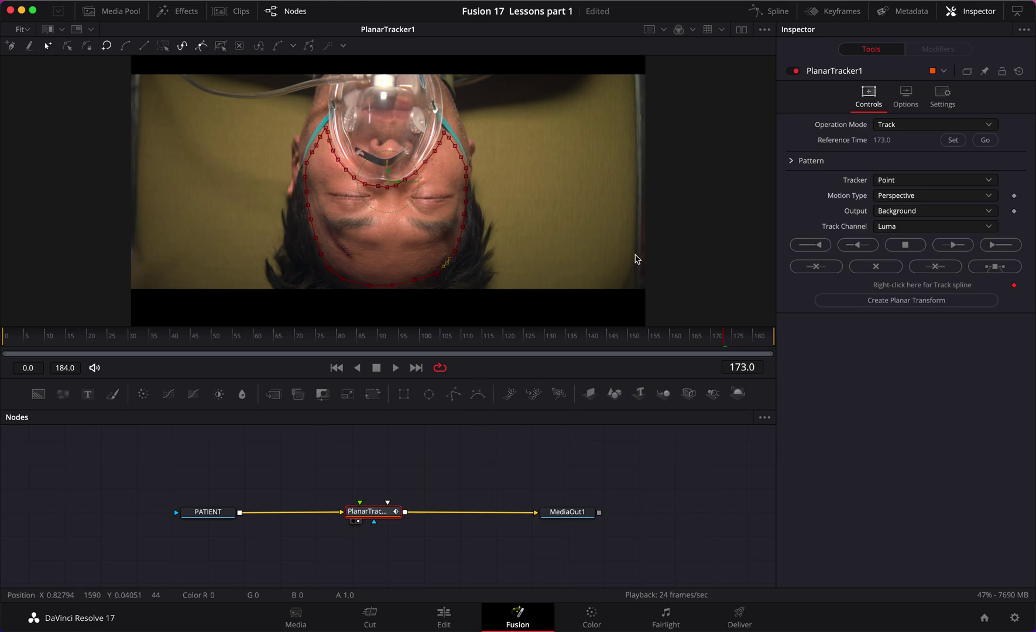
left_click(581, 475)
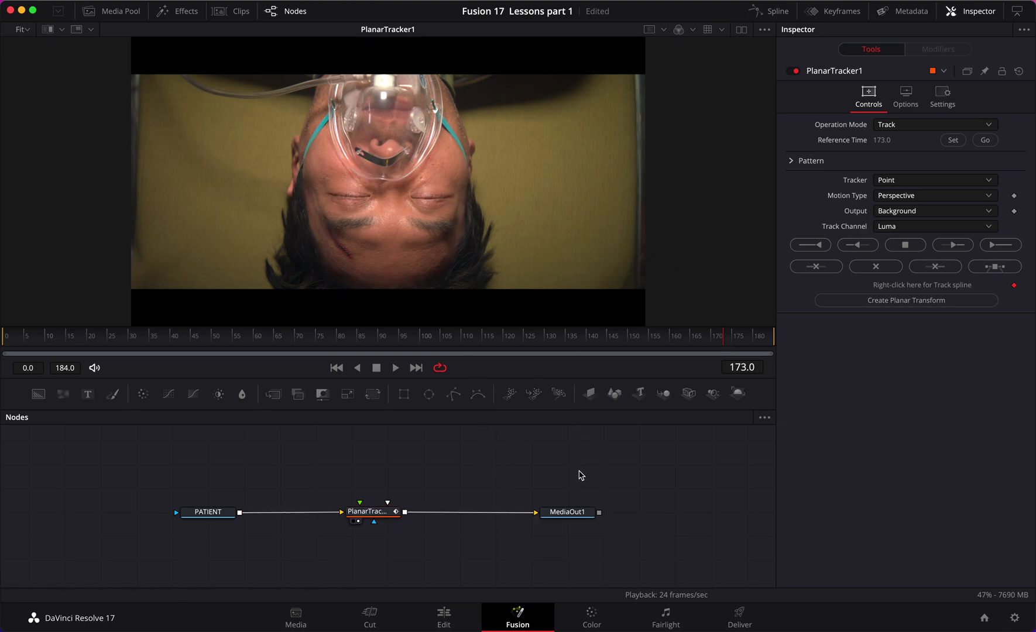
left_click(366, 517)
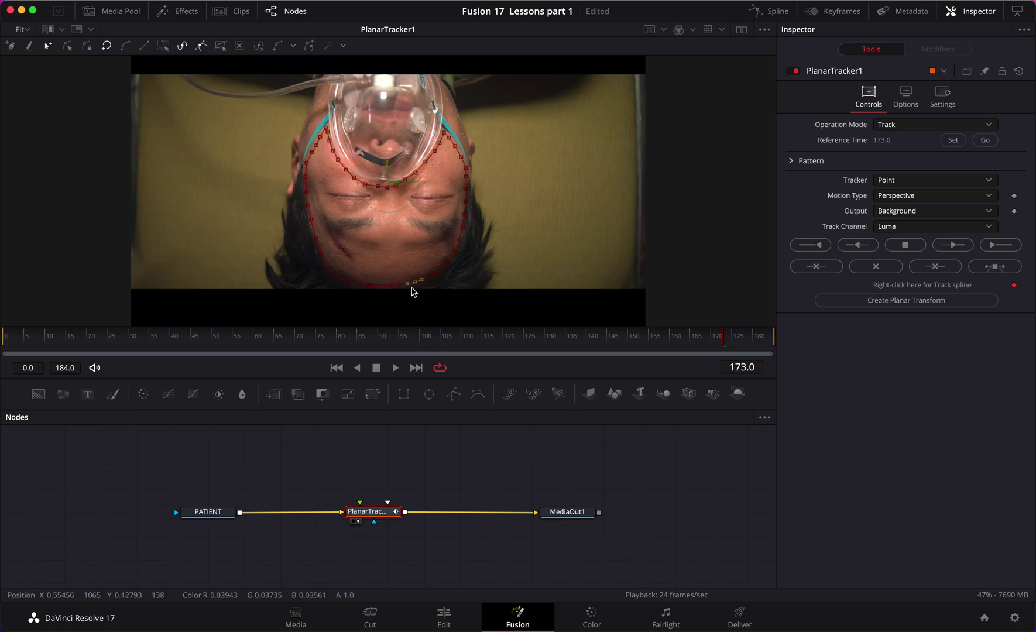
left_click(533, 468)
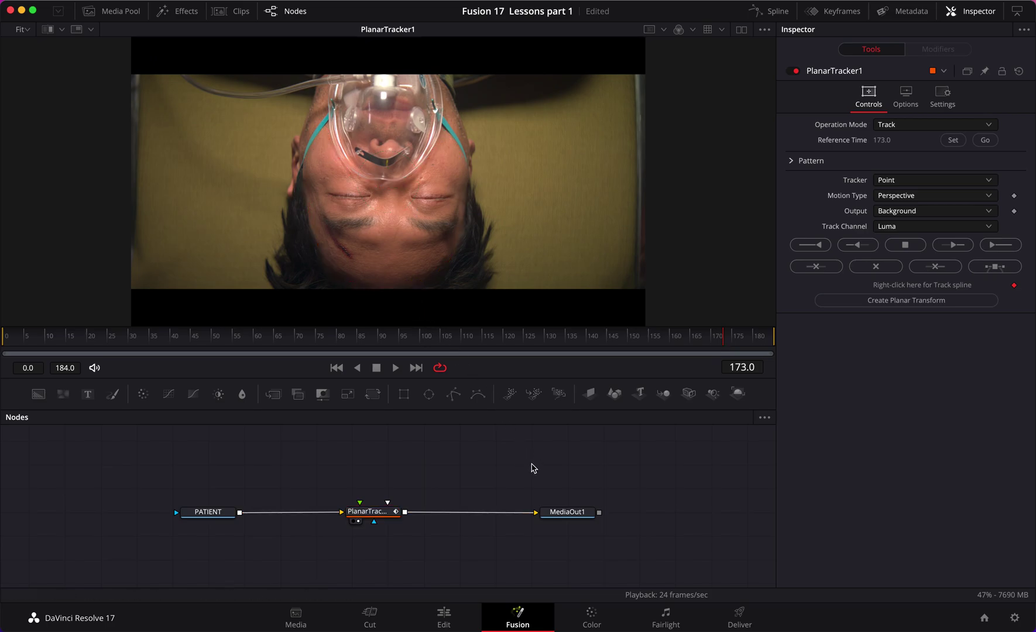
Track the face outline from reference frame 173 forward to the clip's end and backward to its start.
left_click(367, 511)
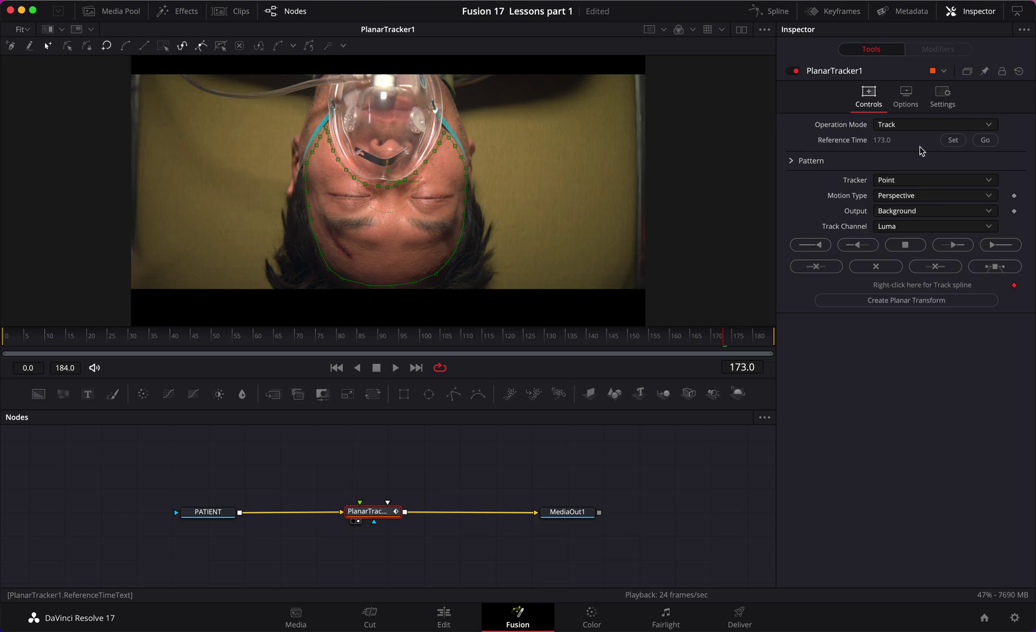
left_click(995, 243)
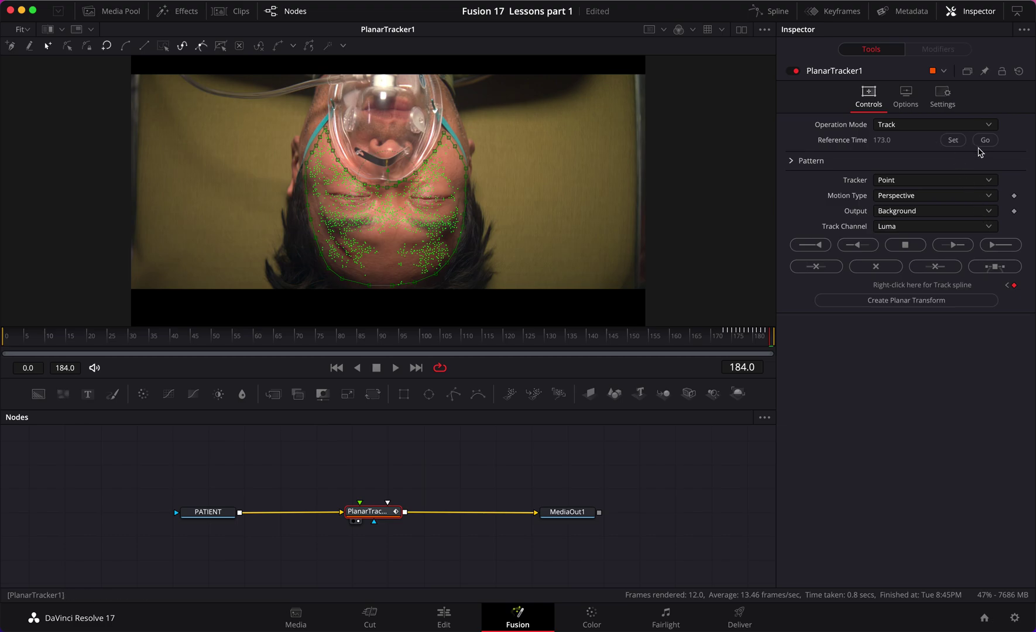
left_click(985, 139)
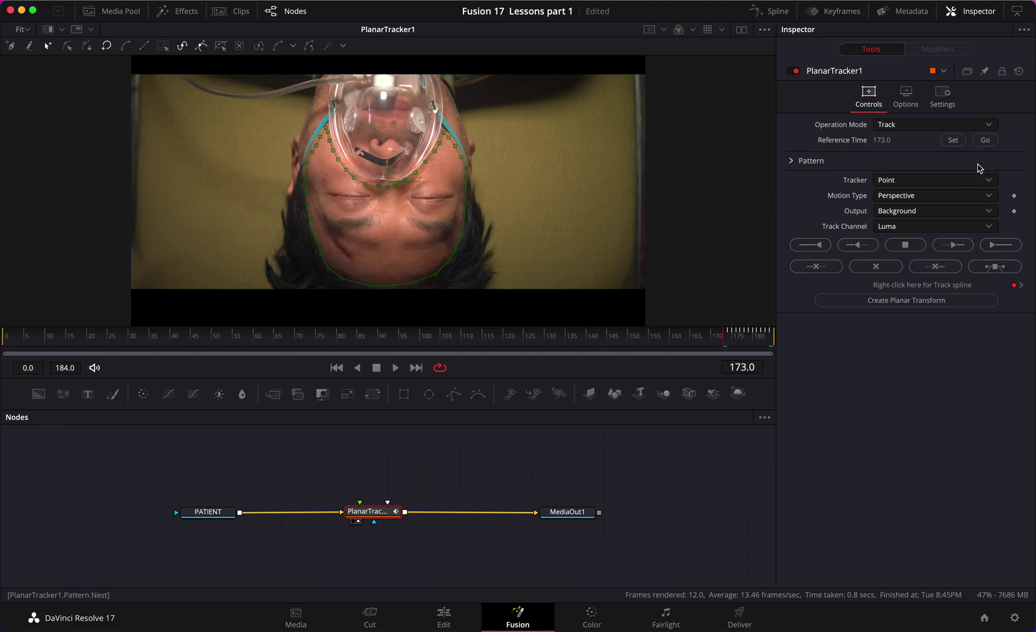
left_click(811, 244)
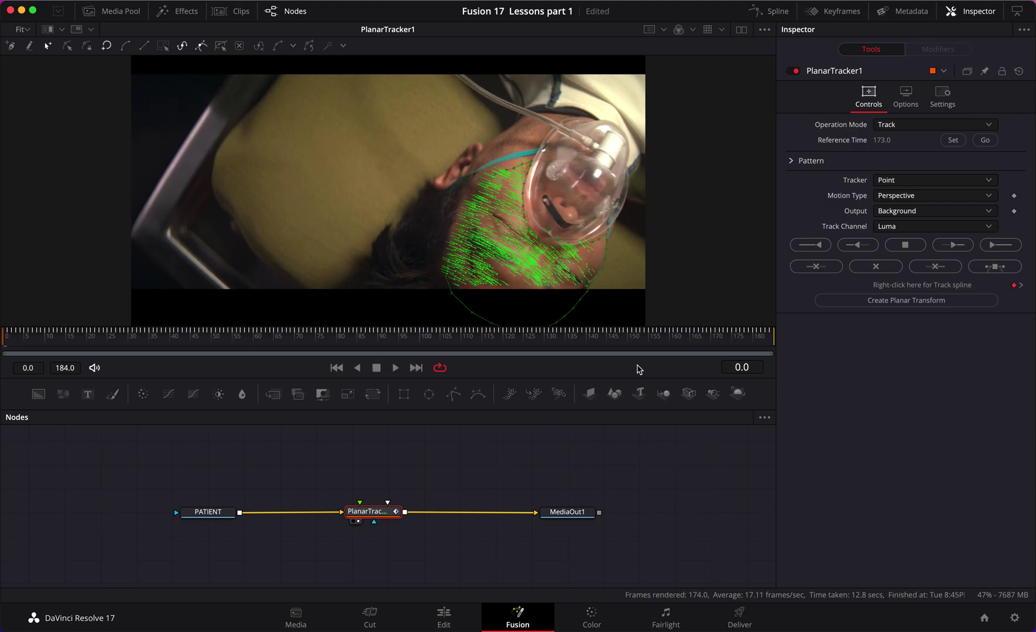
Return the playhead to frame 173 and deselect the planar tracker node.
left_click(684, 345)
left_click(727, 347)
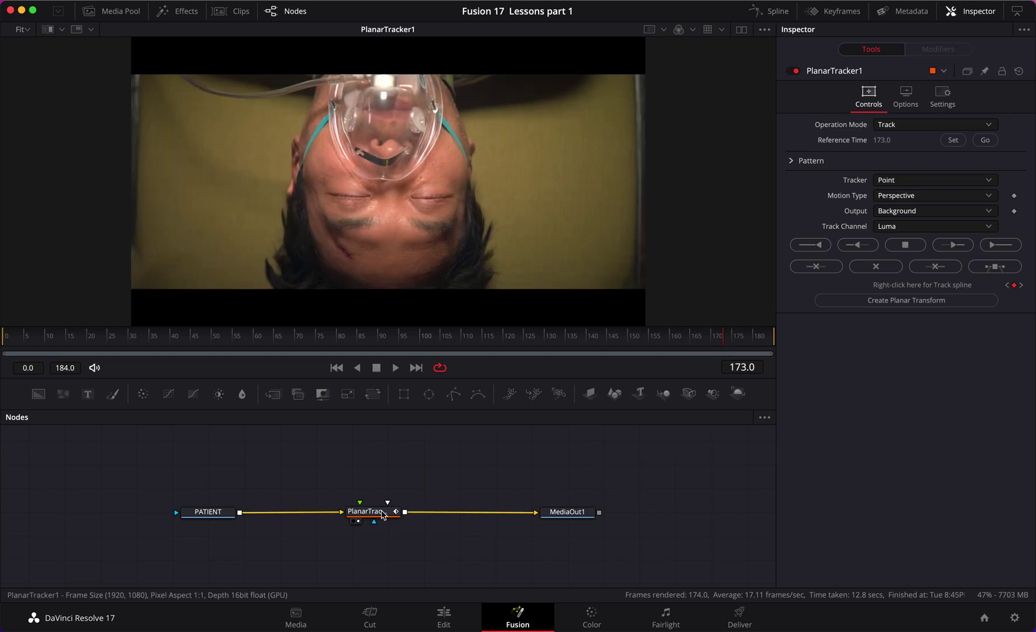
right_click(227, 471)
left_click(171, 458)
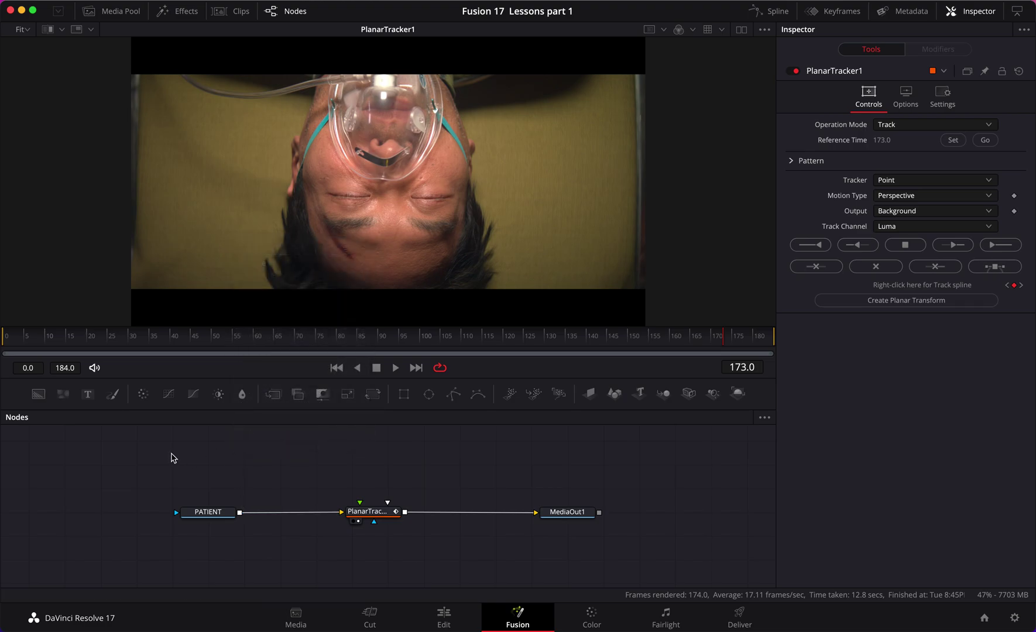
Add a separate Time Stretcher node above the main node chain and connect PATIENT's output to it.
key("shift+space")
type("TIME")
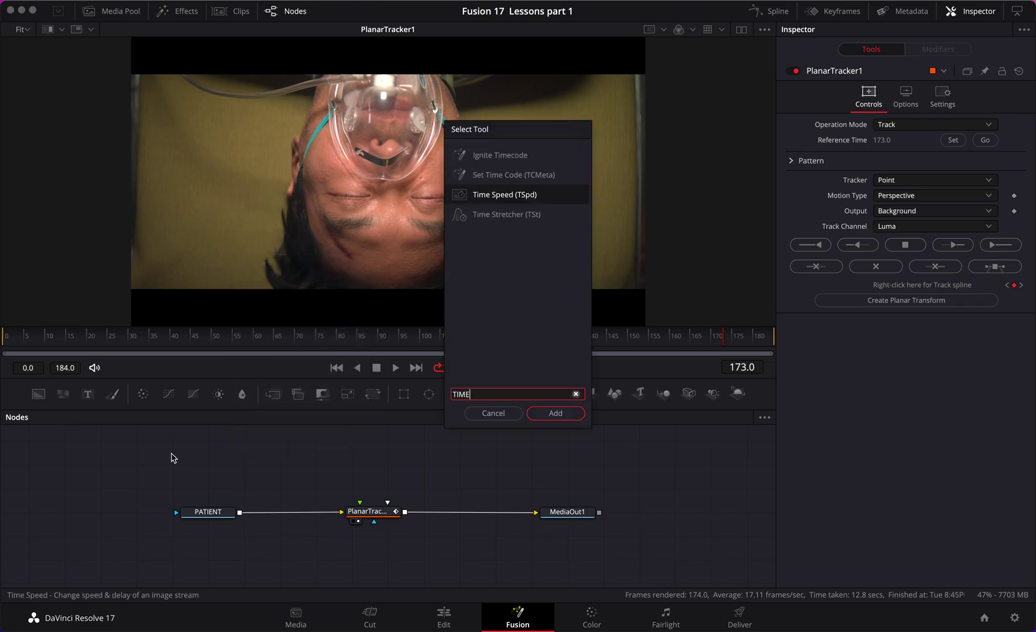
key("Down")
key("Up")
key("Down")
key("Return")
left_click_drag(240, 455, 292, 453)
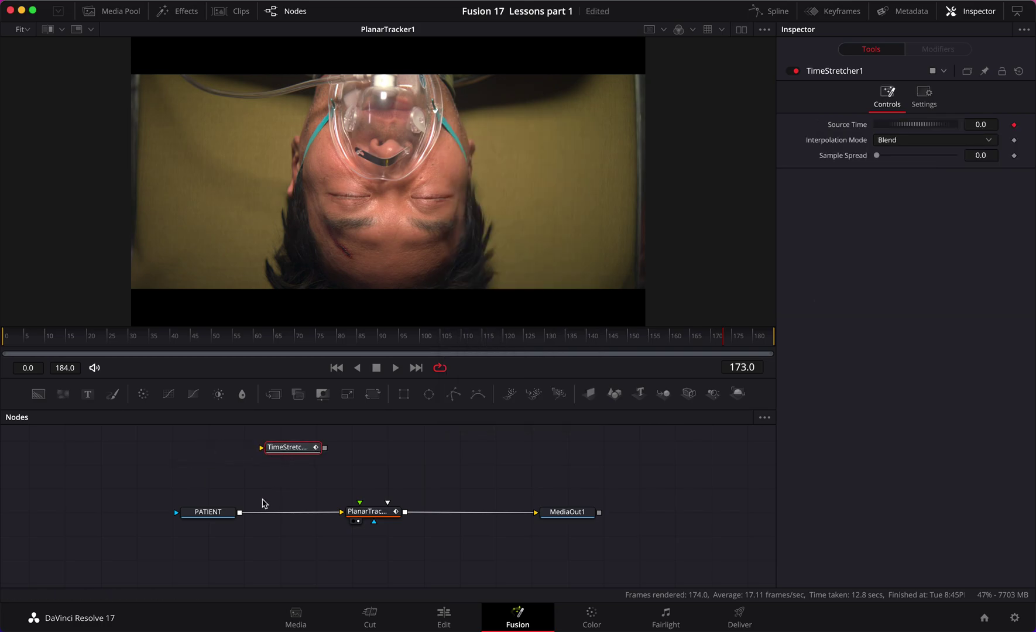
left_click_drag(240, 512, 276, 469)
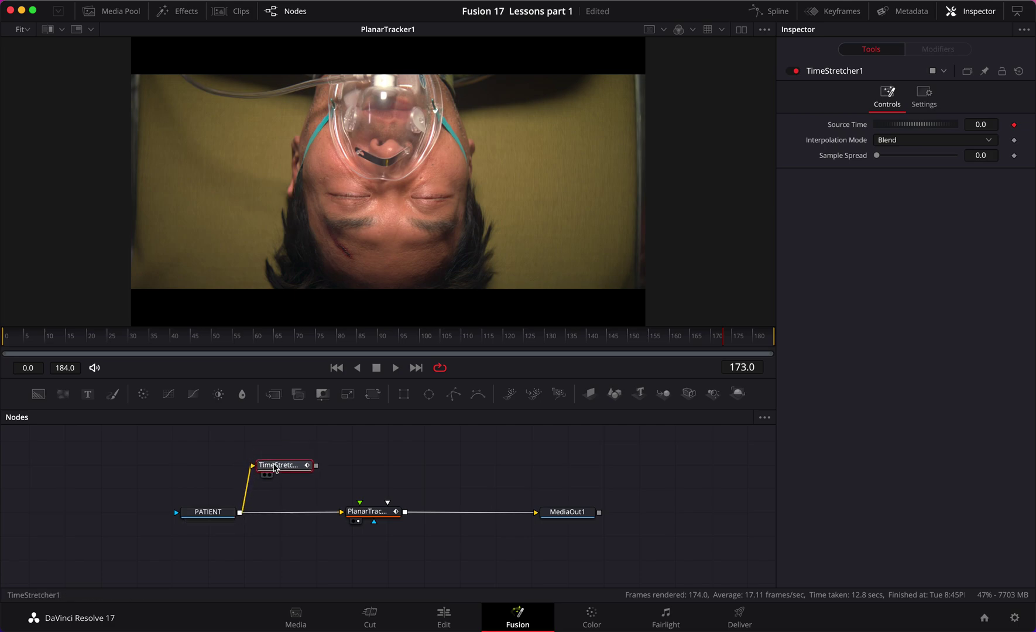
Remove the keyframe from the Time Stretcher's Source Time and set the value to 173.
left_click(1015, 125)
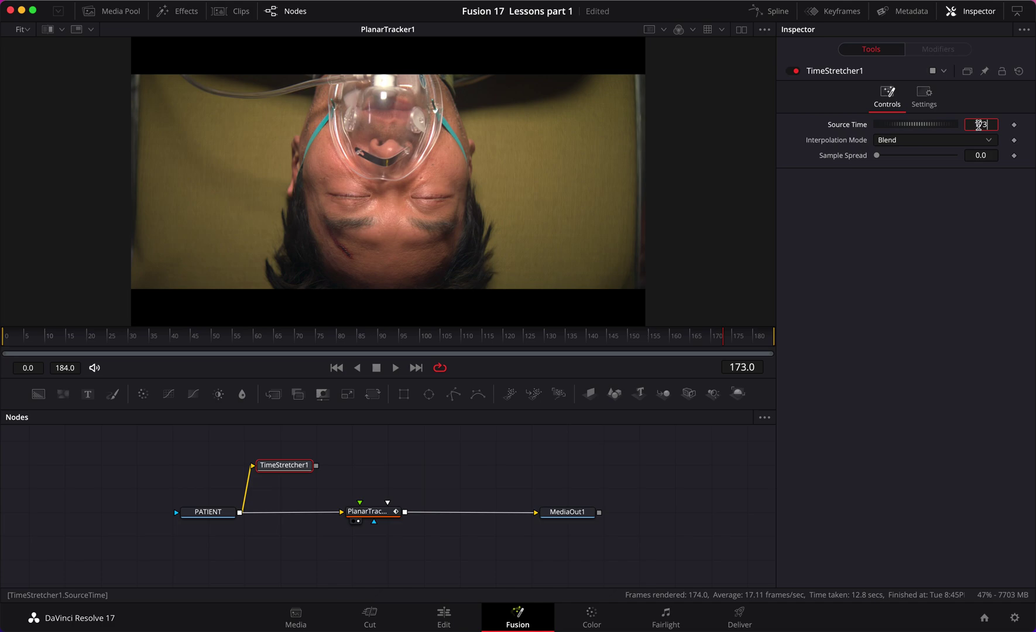
key("Tab")
left_click(927, 382)
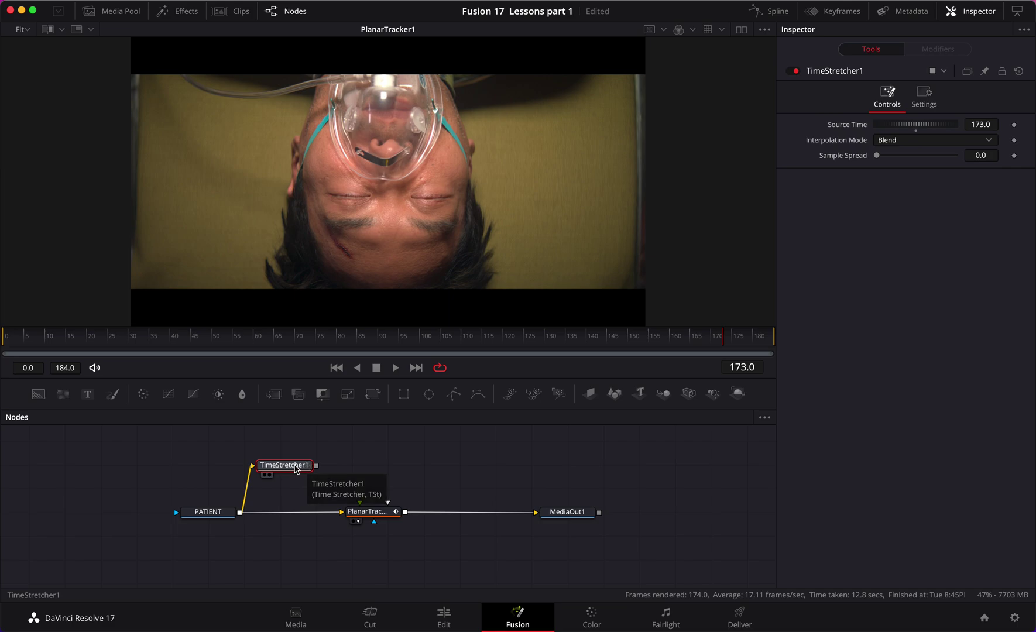
Play back the Time Stretcher's output in the viewer and return the playhead to frame 173.
key("1")
key("space")
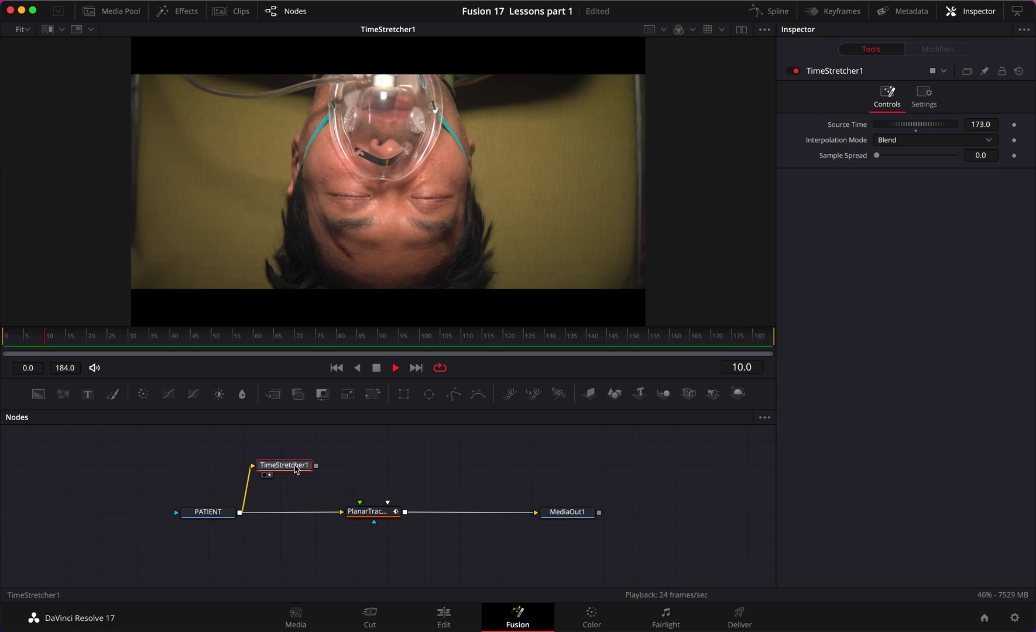
left_click_drag(203, 347, 725, 345)
left_click(654, 479)
left_click(291, 465)
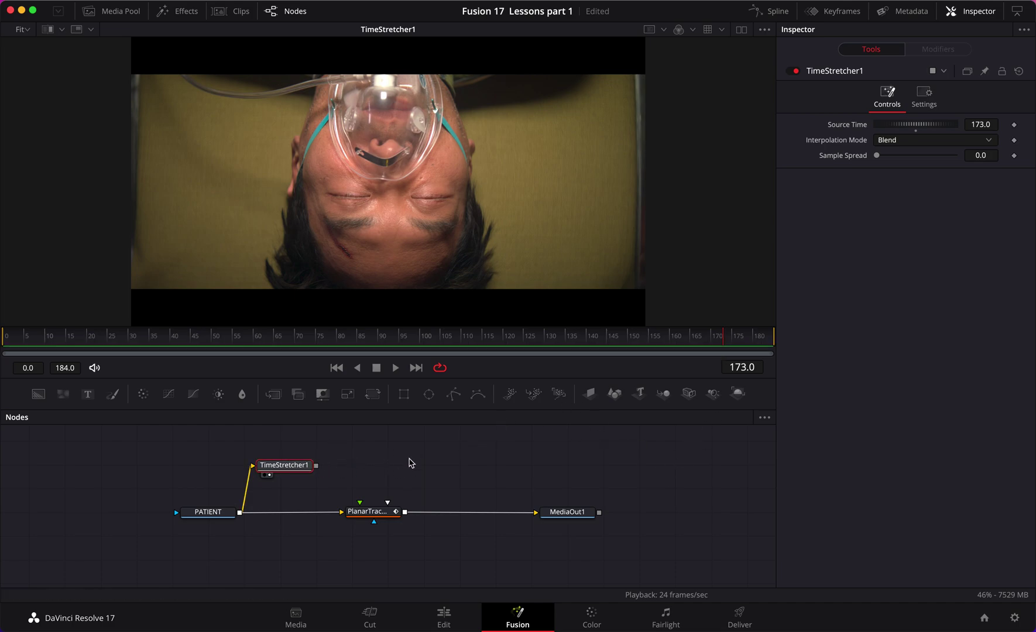
Add an unconnected Polygon mask node above the planar tracker and select it for drawing.
left_click(450, 435)
left_click_drag(453, 394, 444, 459)
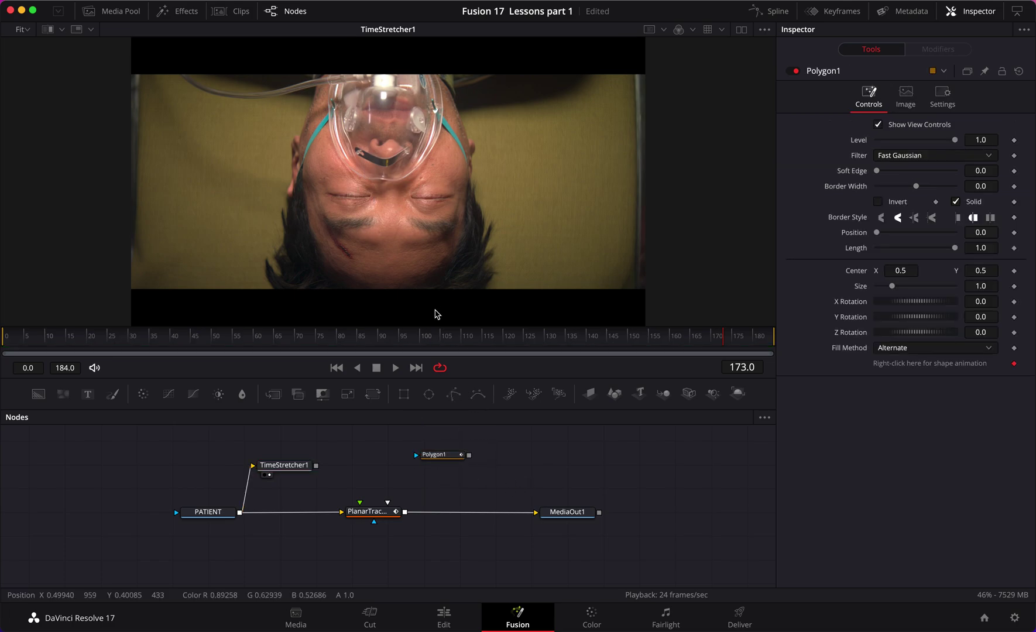
left_click(440, 455)
Draw a closed polygon mask around both closed eyes and the bridge of the nose on frame 173.
left_click(323, 208)
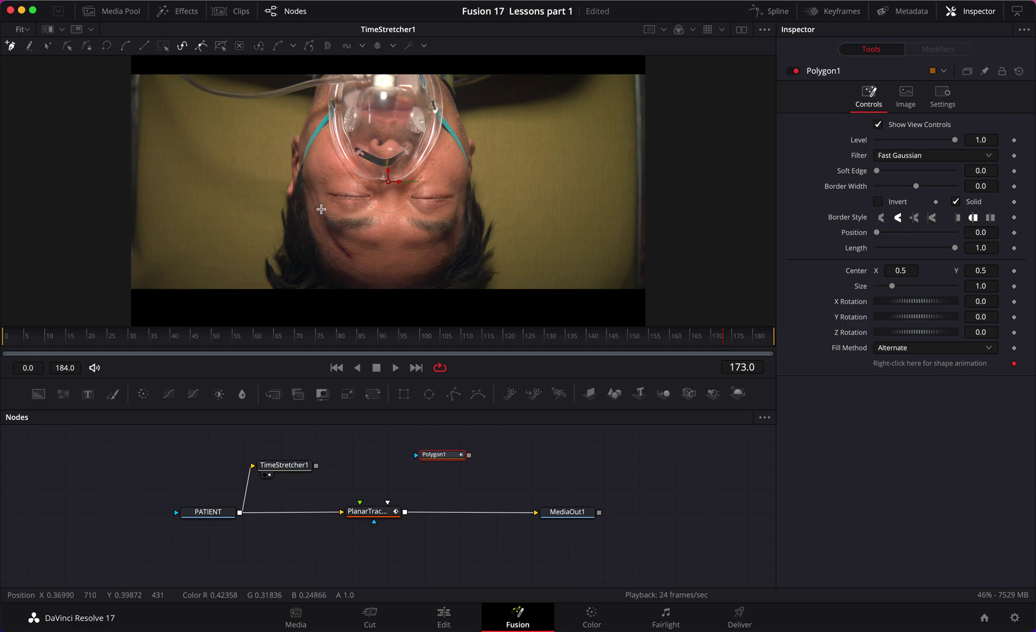
key("ctrl+z")
left_click(324, 213)
left_click(443, 219)
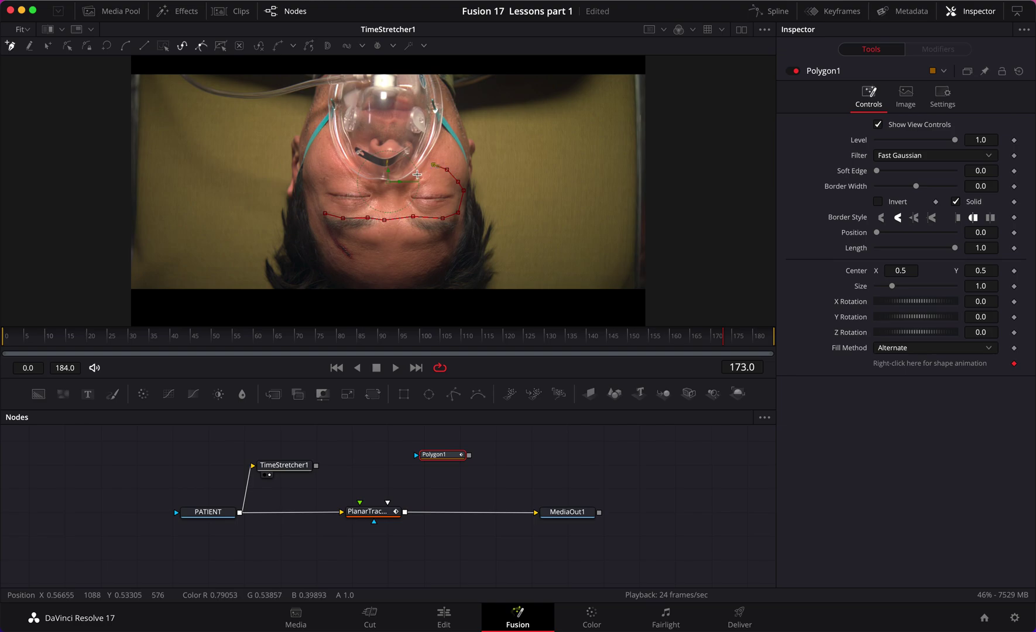
left_click_drag(412, 181, 395, 186)
left_click(336, 174)
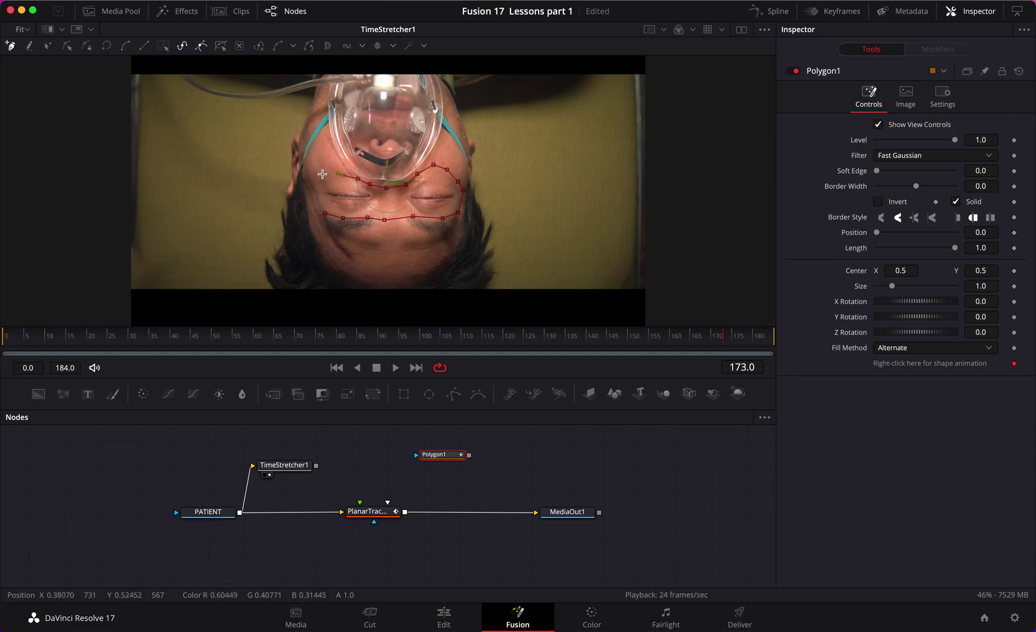
left_click_drag(321, 196, 323, 209)
left_click(326, 214)
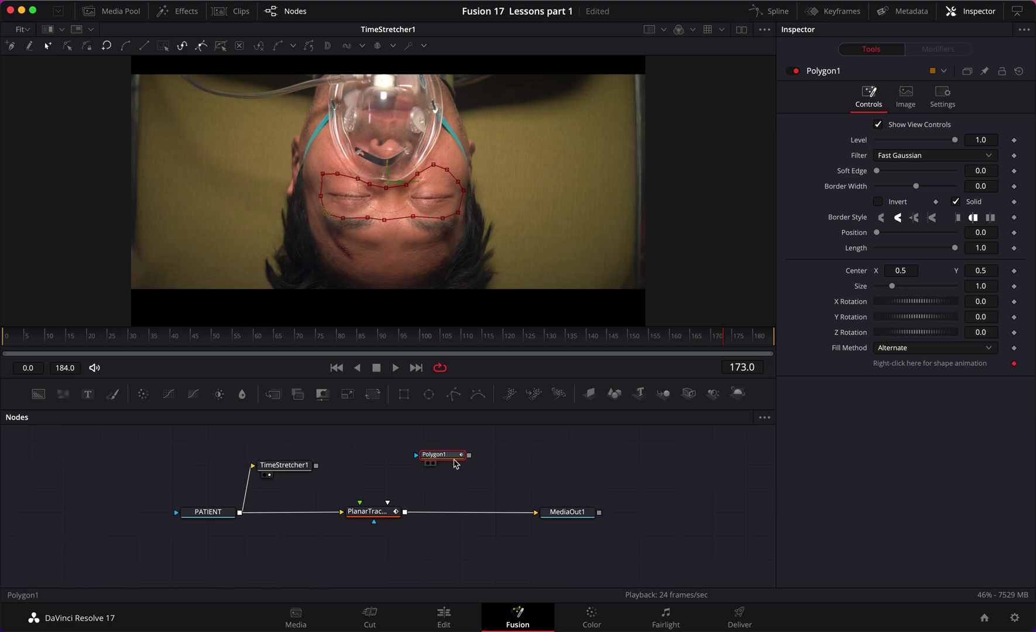
Add a Matte Control node beside the Time Stretcher, making room by moving the Polygon node, and feed the Time Stretcher's output into it.
mouse_move(446, 459)
left_mouse_down()
mouse_move(421, 463)
mouse_move(449, 471)
left_mouse_up()
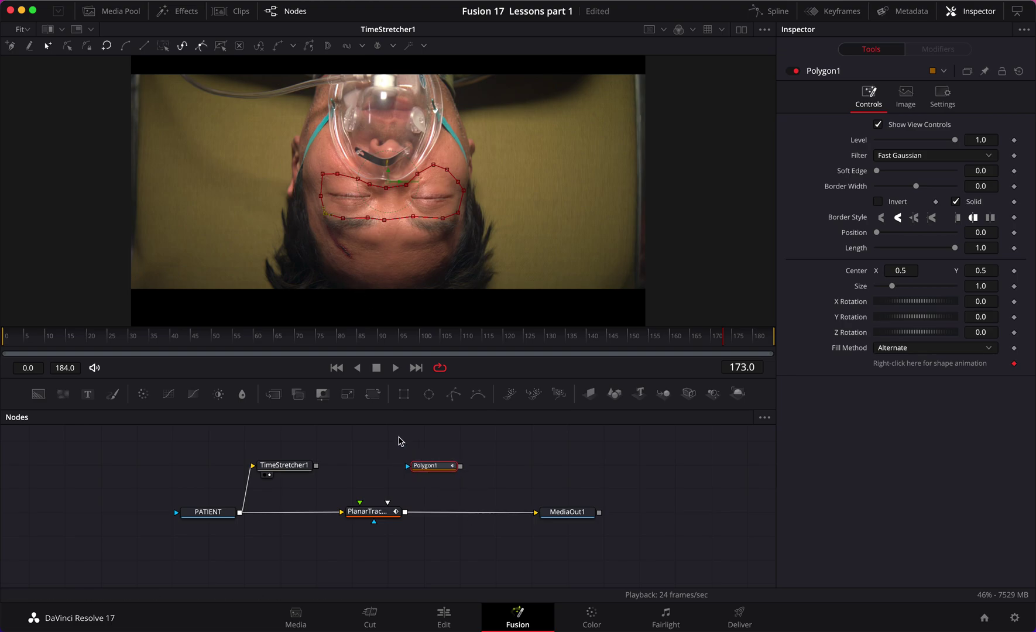
left_click_drag(323, 393, 368, 448)
left_click_drag(439, 470, 487, 465)
mouse_move(368, 448)
left_mouse_down()
mouse_move(398, 444)
mouse_move(380, 452)
left_mouse_up()
left_click_drag(316, 467, 361, 470)
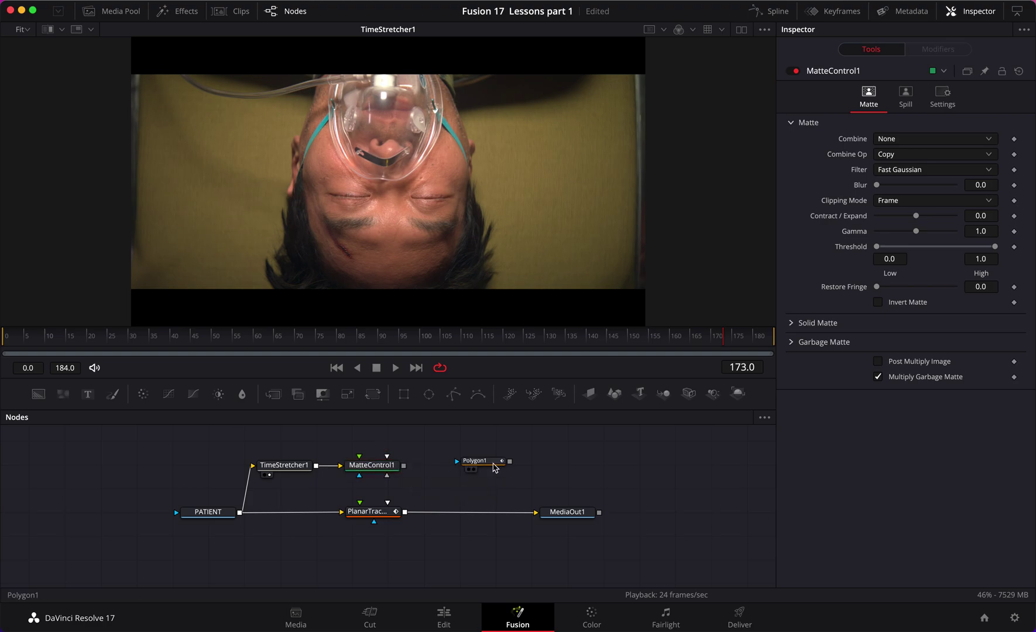
Connect the Polygon to the Matte Control's garbage matte input and place it beside that node.
left_click_drag(509, 461, 373, 468)
left_click(448, 499)
left_click_drag(481, 463, 454, 469)
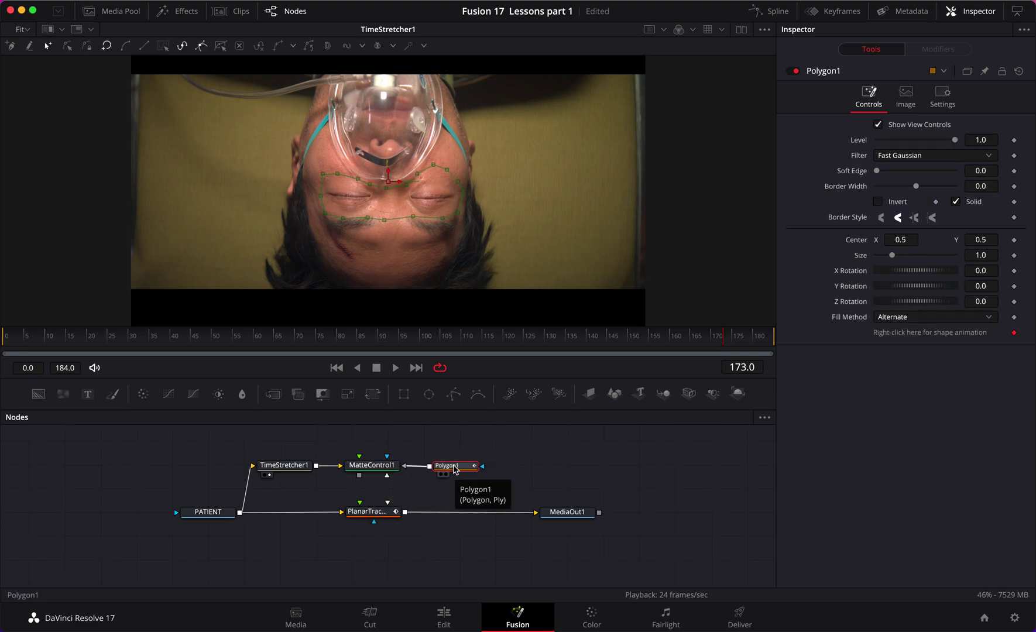
View the Polygon mask on its own, followed by the Matte Control output.
key("1")
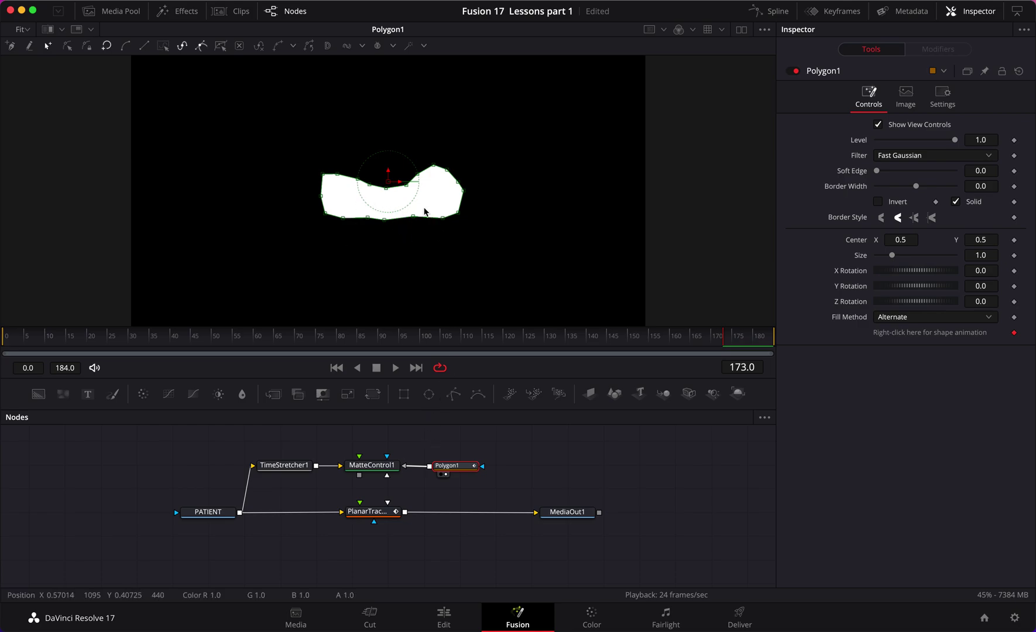
left_click(382, 464)
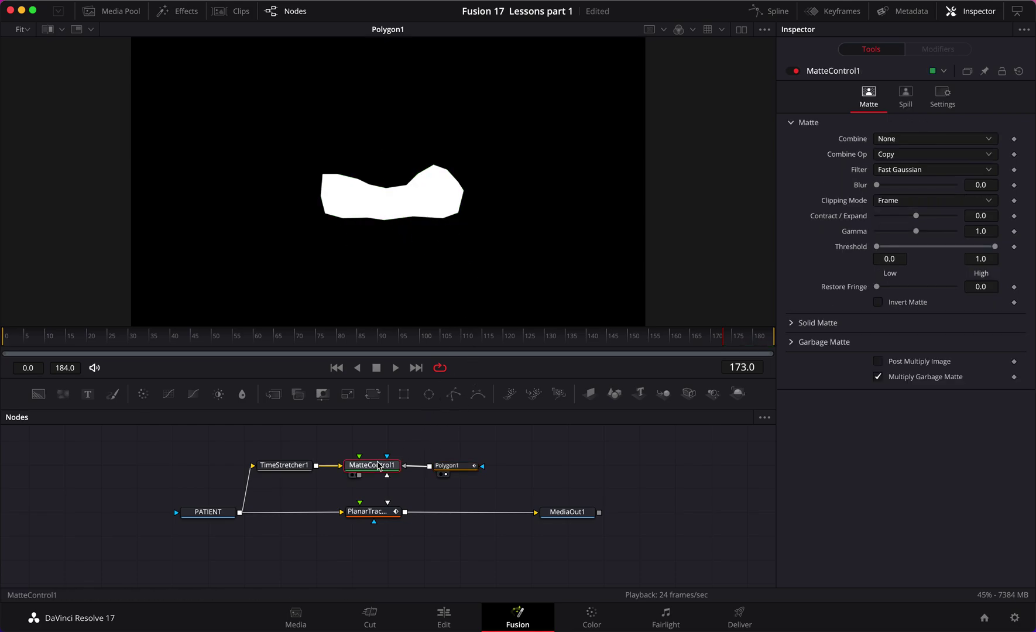
key("1")
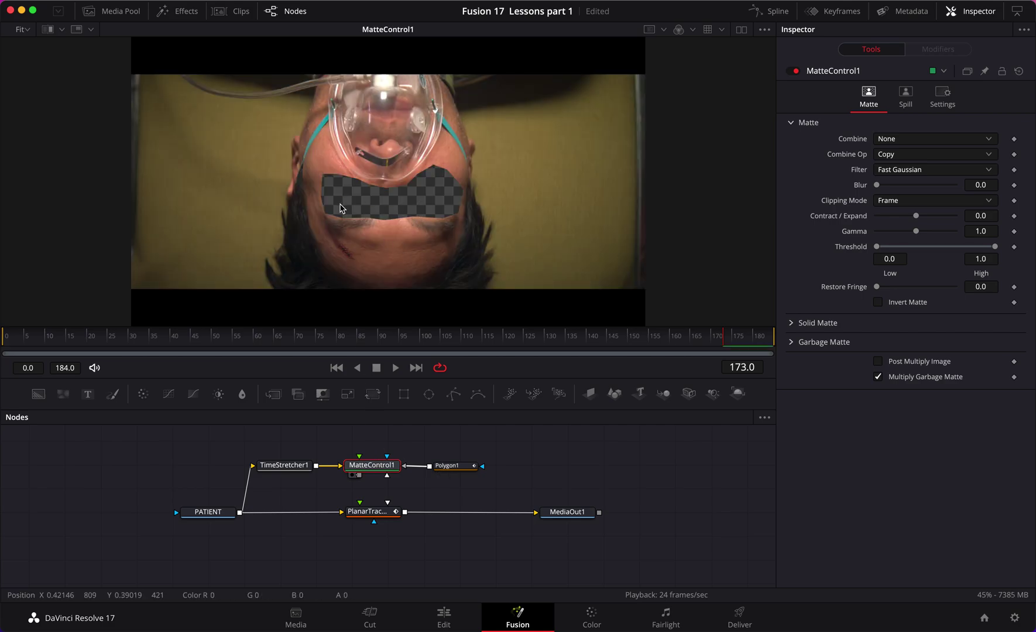
Invert the Polygon mask to isolate the eye area and refine its outline points around the eyes.
left_click(457, 466)
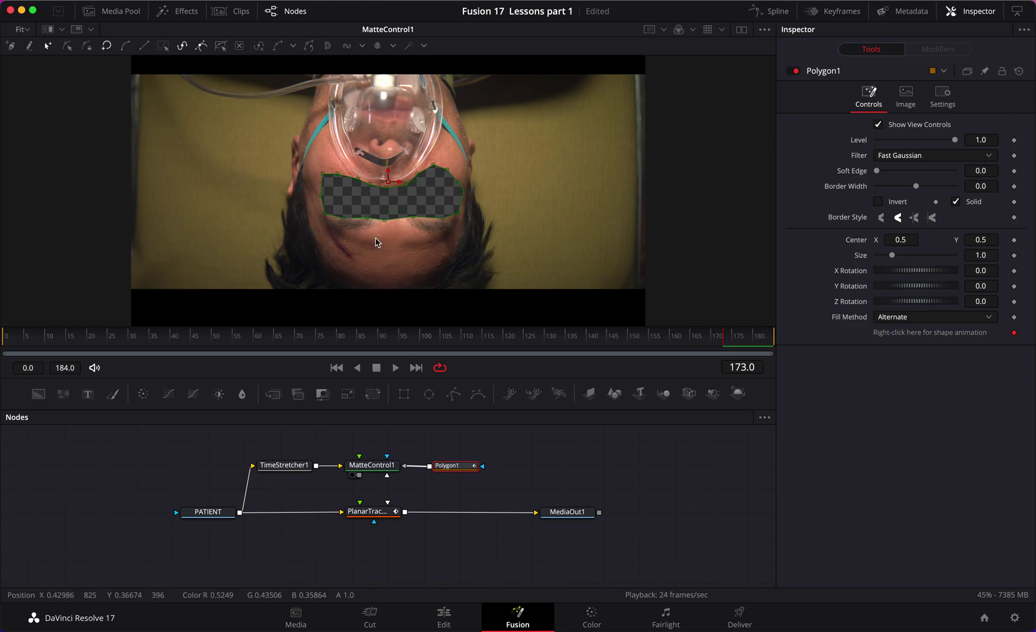
left_click(878, 201)
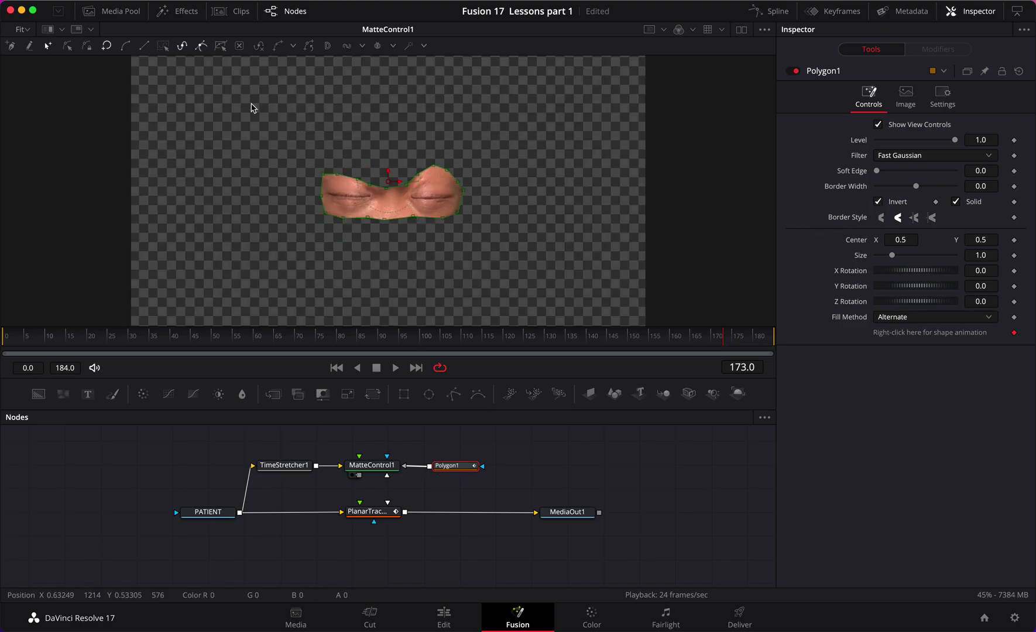
double_click(322, 217)
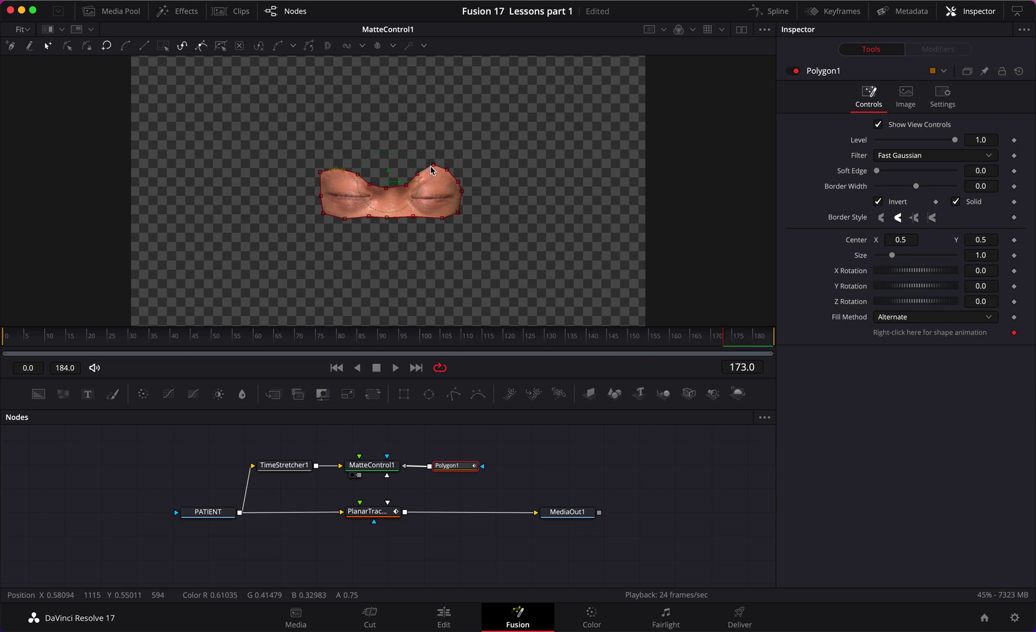
left_click(583, 491)
Play back the Matte Control output to check the frozen, masked eyes, and stop playback.
left_click(388, 466)
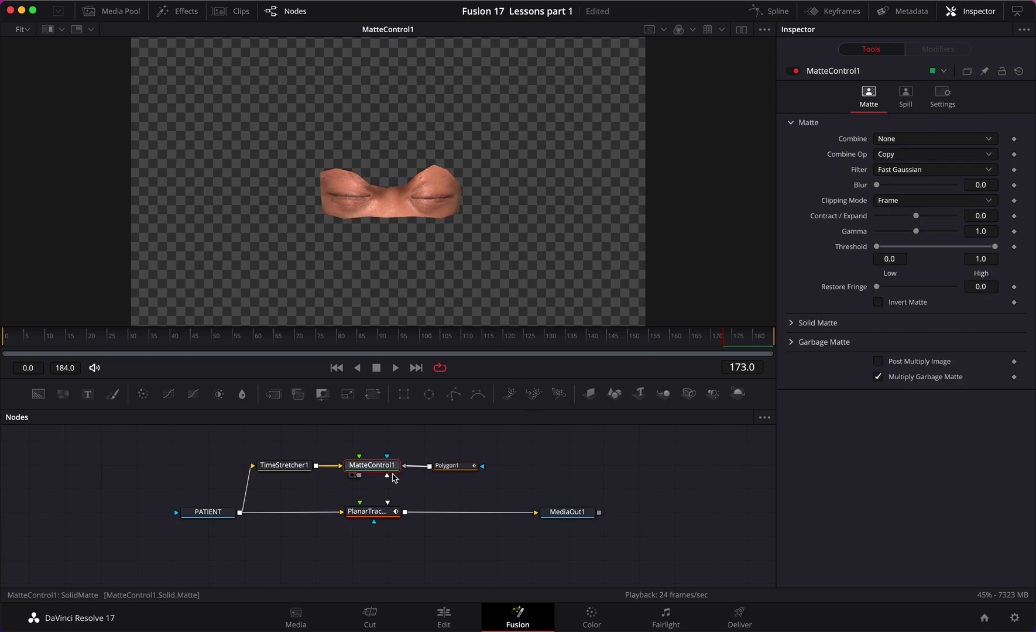
key("space")
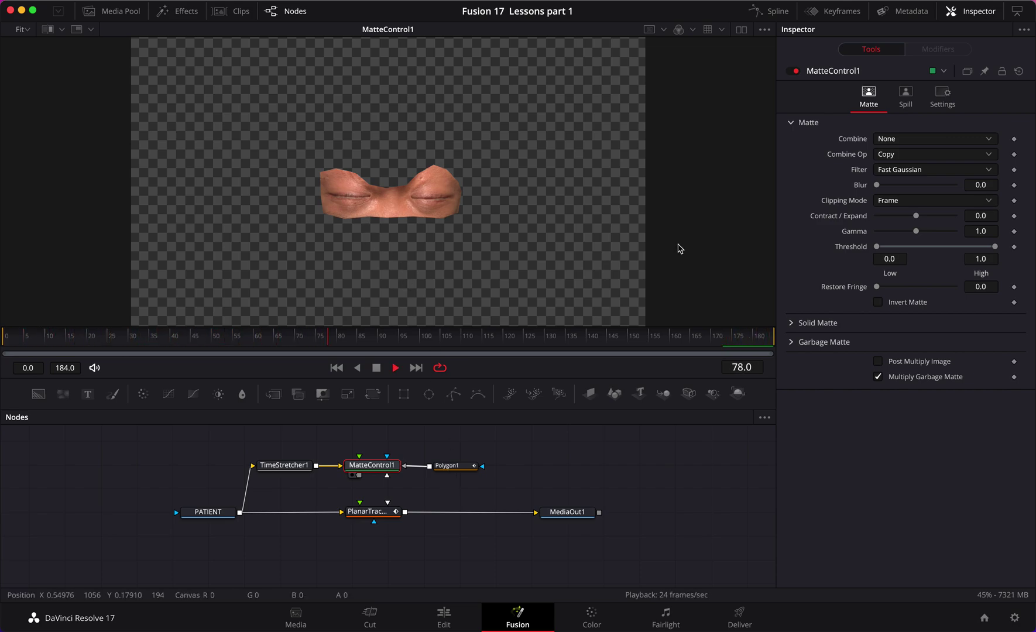
key("space")
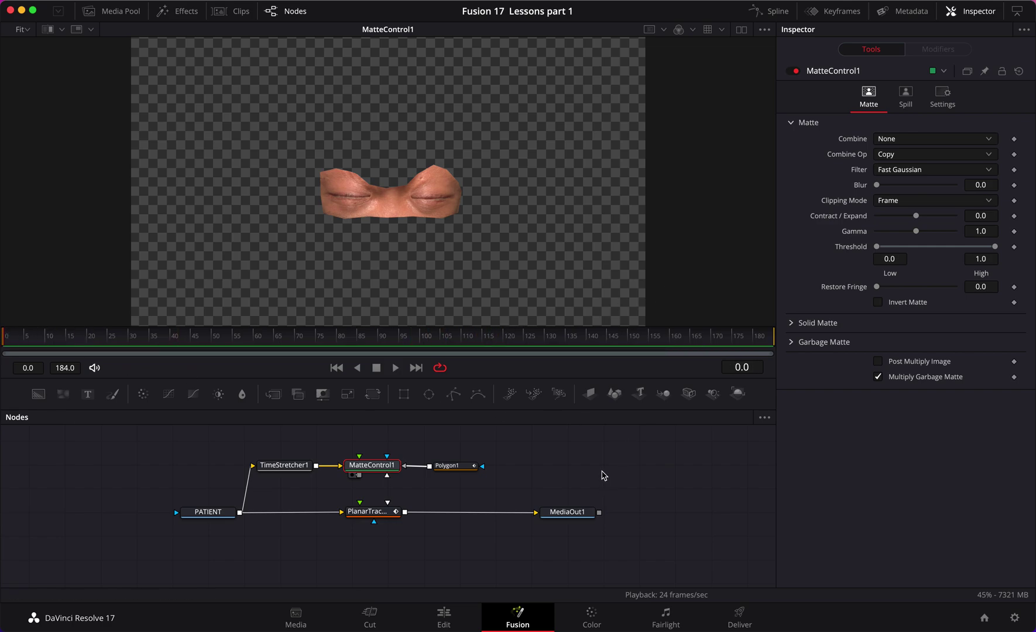
Create a Planar Transform from the planar tracker and place it after the Matte Control, connecting the matte output to it.
left_click(395, 515)
left_click(376, 517)
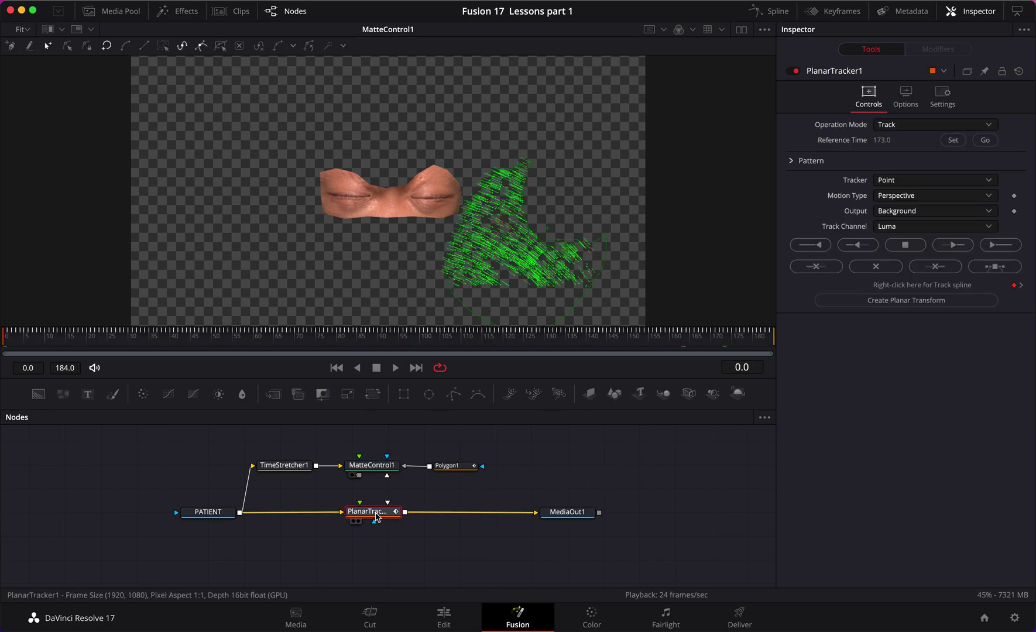
left_click(864, 304)
left_click_drag(203, 490, 566, 469)
left_click_drag(247, 440, 457, 446)
left_click_drag(567, 476, 433, 482)
left_click_drag(360, 456, 429, 481)
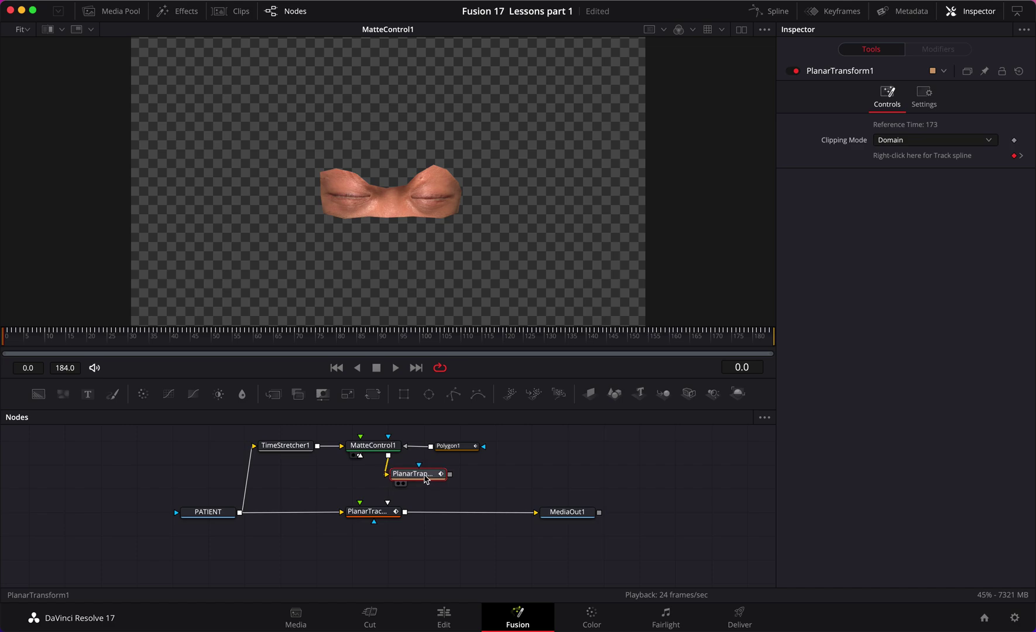
View and play back the Planar Transform's output to check the tracked eye patch, and return to frame 0.
key("1")
key("space")
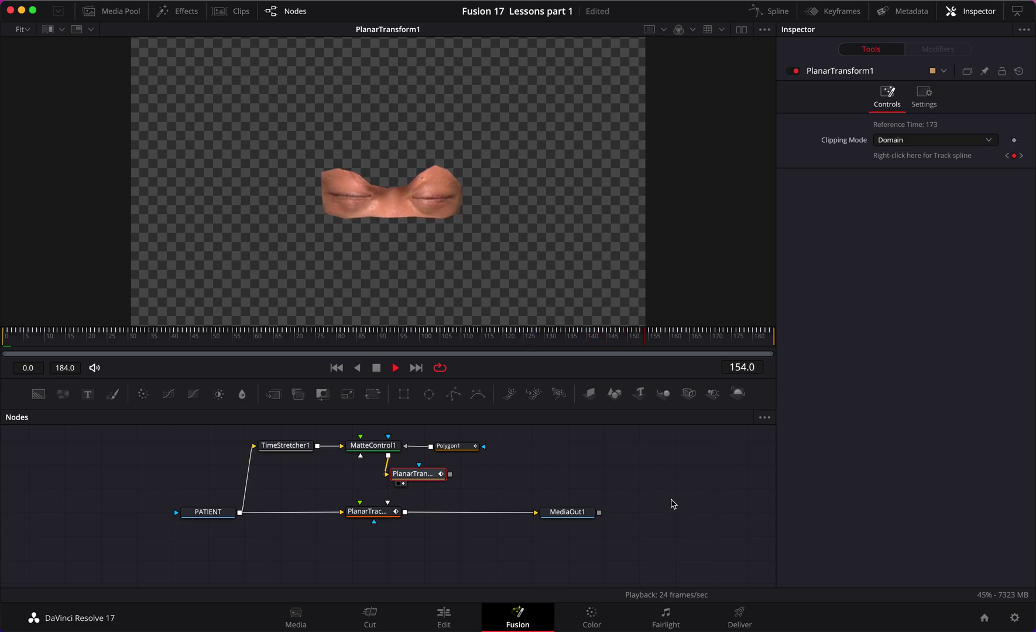
left_click(395, 368)
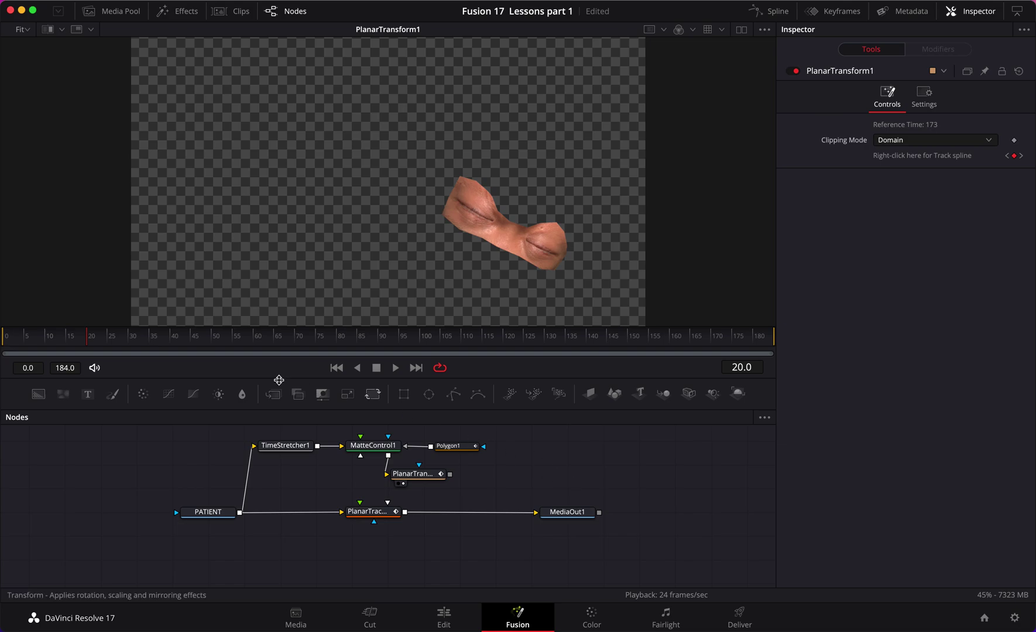
left_click_drag(88, 336, 8, 346)
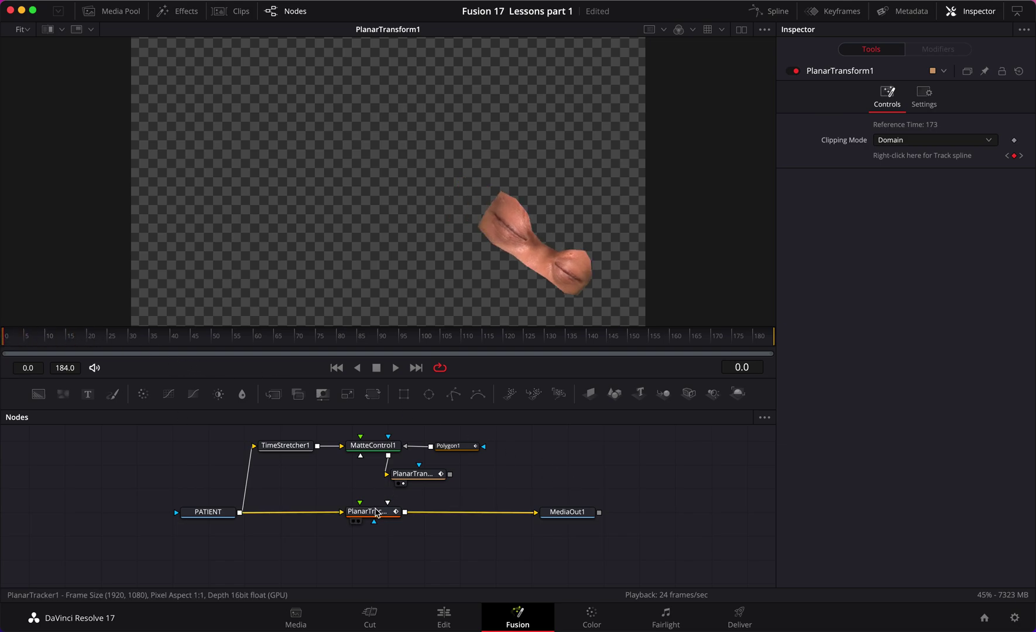
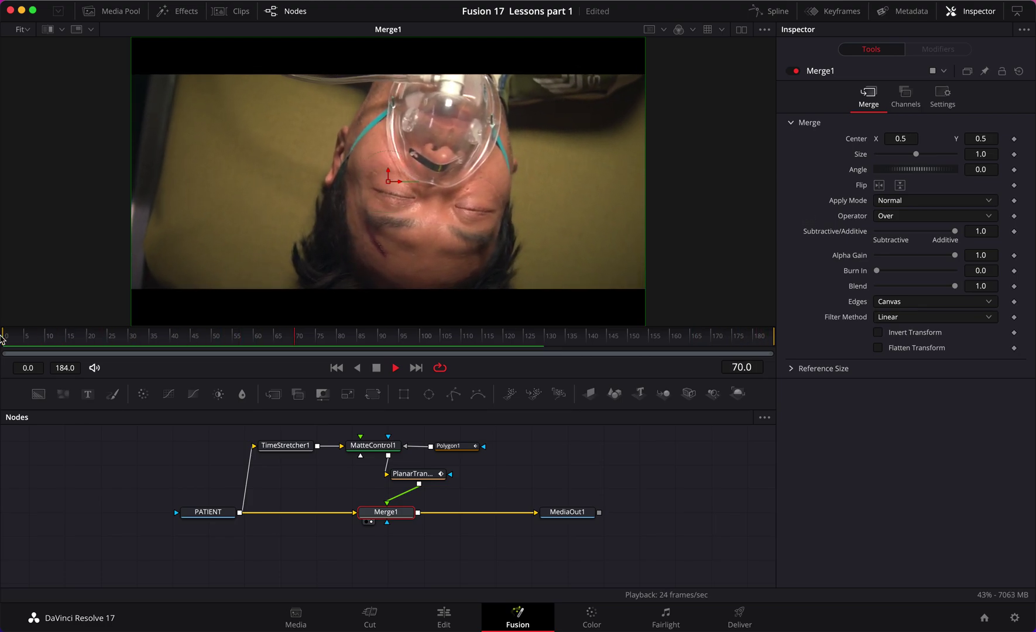
Stop playback of the merged composite and scrub back through the shot to frame 6.
key("space")
left_click_drag(541, 338, 299, 336)
left_click_drag(163, 332, 31, 339)
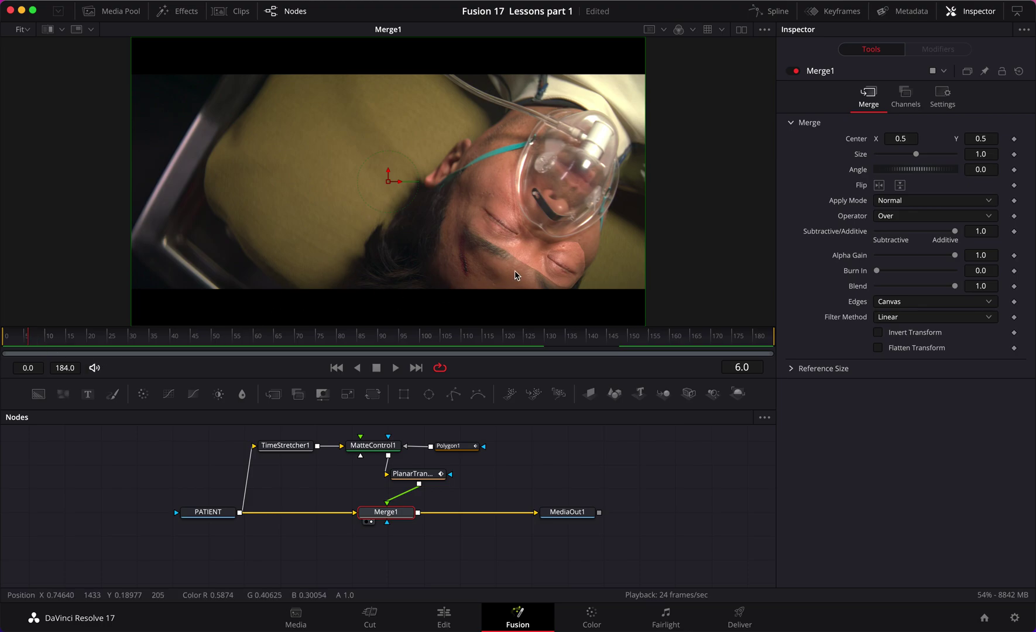
Set the Polygon mask's Soft Edge to 0.0252 to feather the eye patch.
left_click(456, 447)
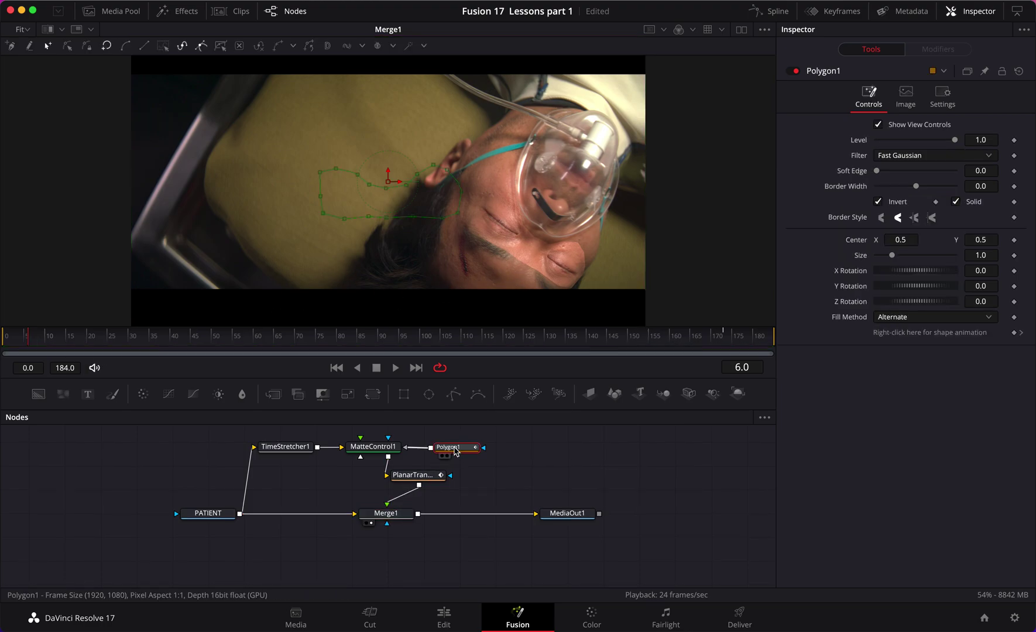
left_click_drag(878, 171, 889, 176)
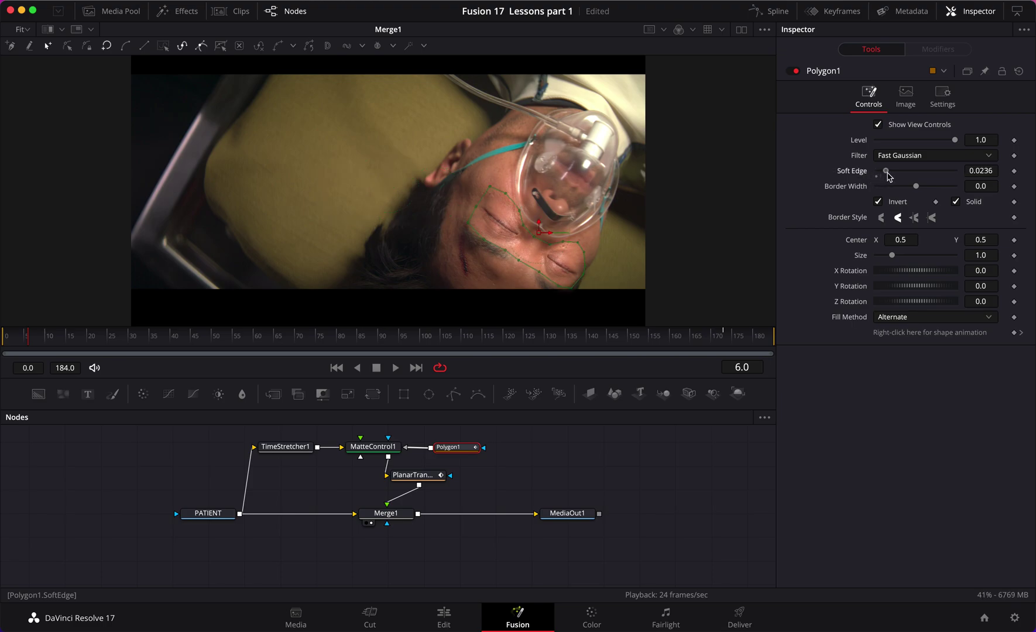
left_click(670, 461)
Play back the feathered composite from frame 0, recheck it from frame 22, and move the playhead to frame 173.
left_click(2, 340)
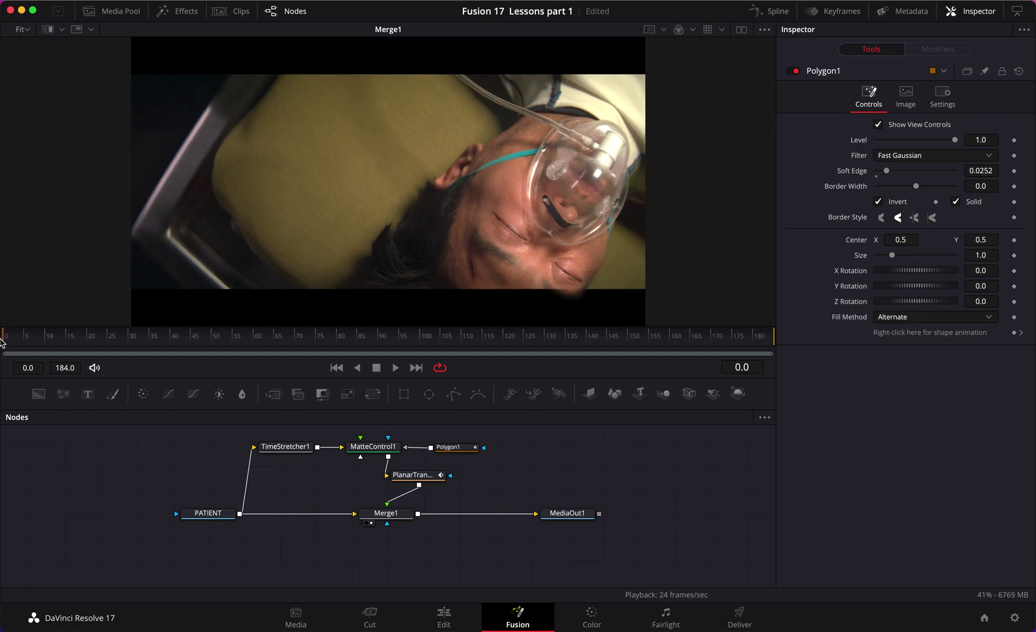
key("space")
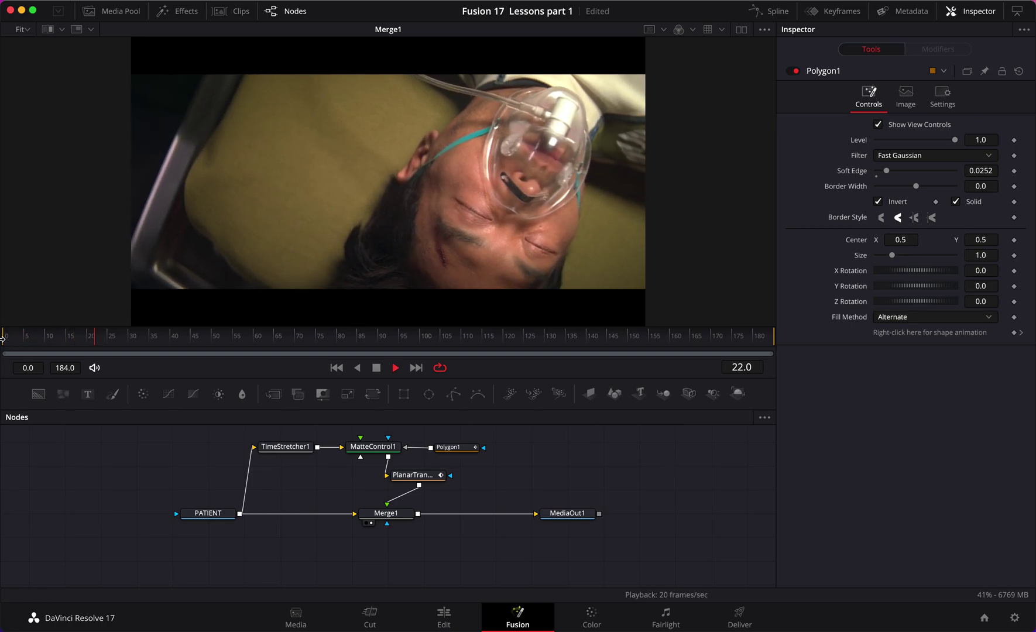
key("space")
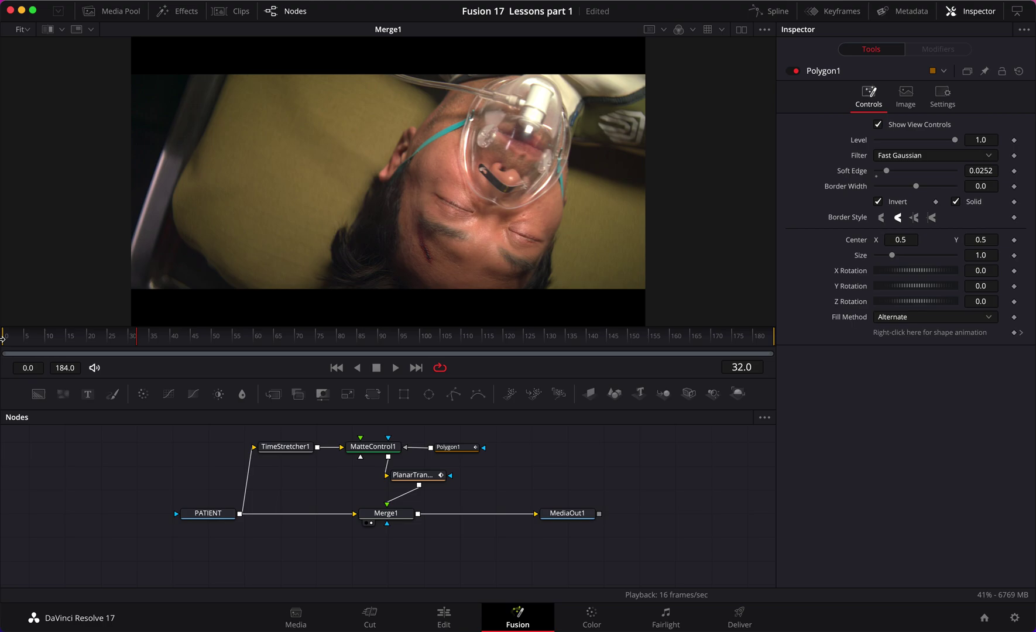
left_click_drag(138, 338, 98, 339)
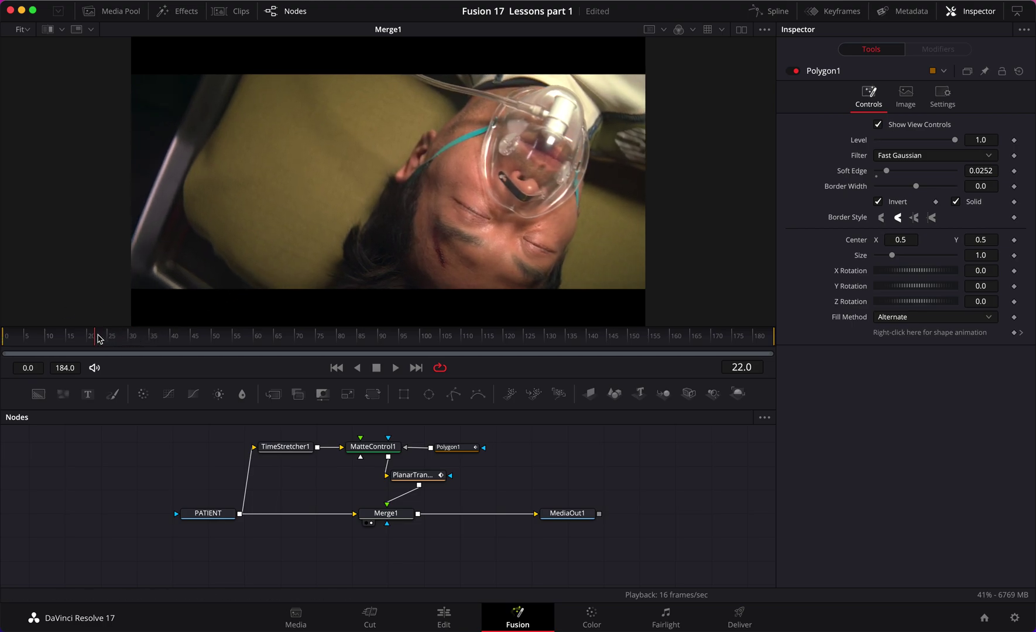
key("space")
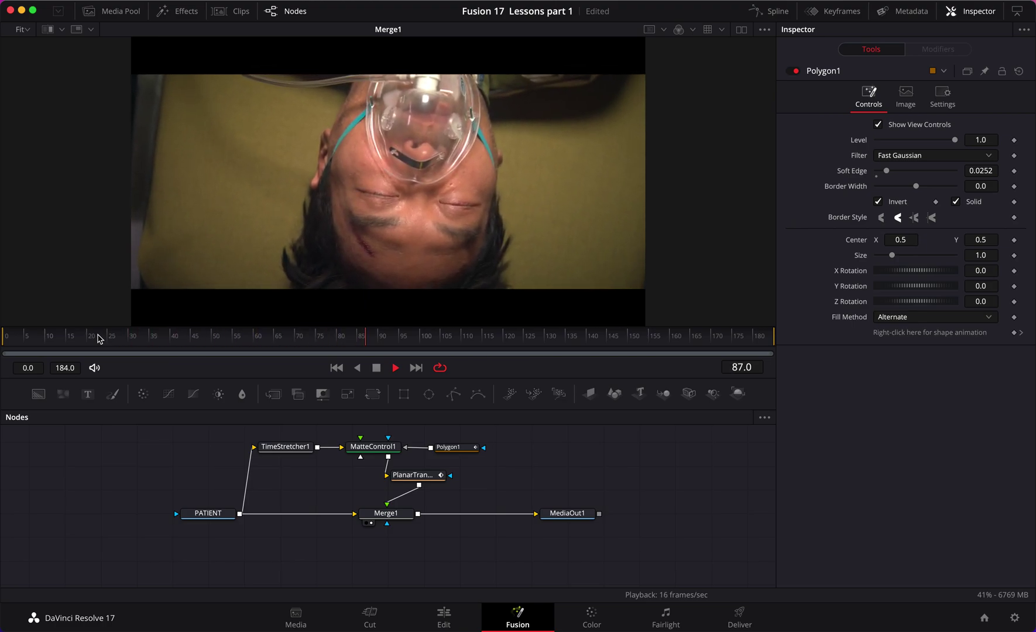
key("space")
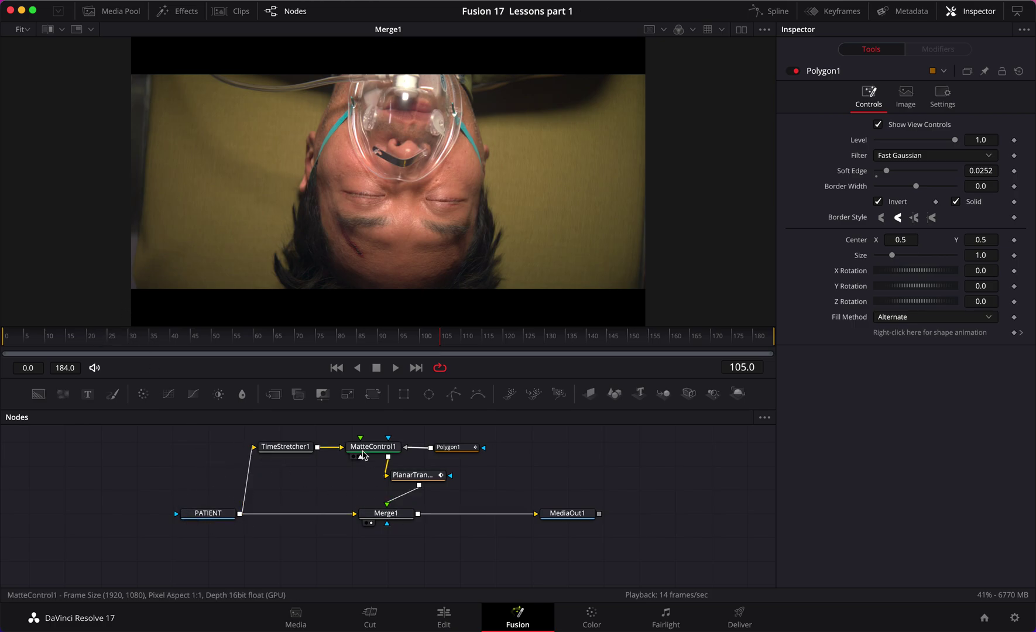
left_click_drag(439, 343, 728, 347)
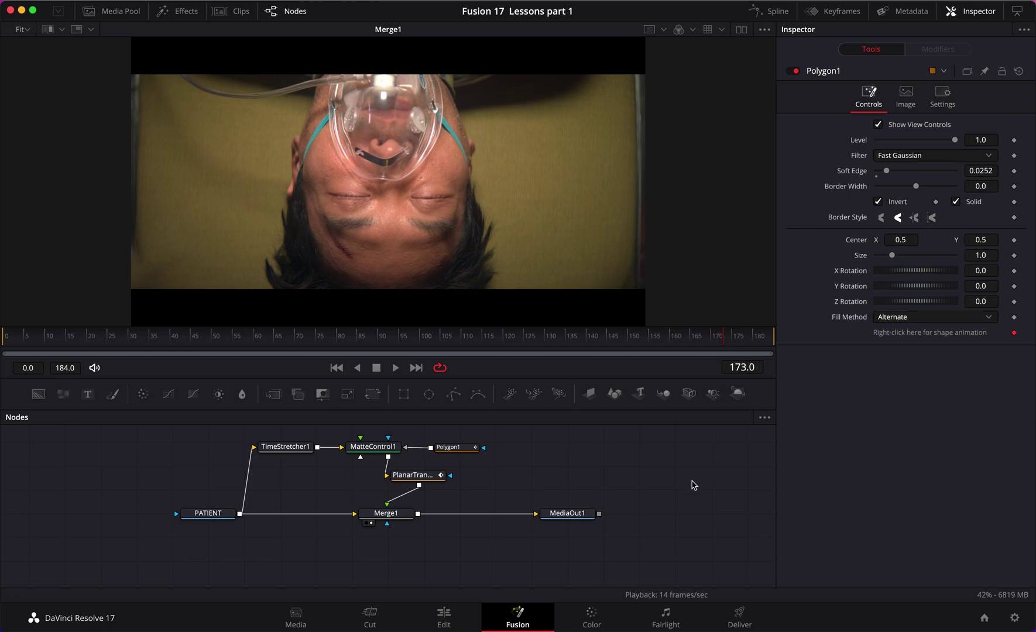
scroll(152, 459, "up", 2)
scroll(152, 459, "down", 4)
scroll(153, 459, "up", 3)
scroll(152, 458, "up", 2)
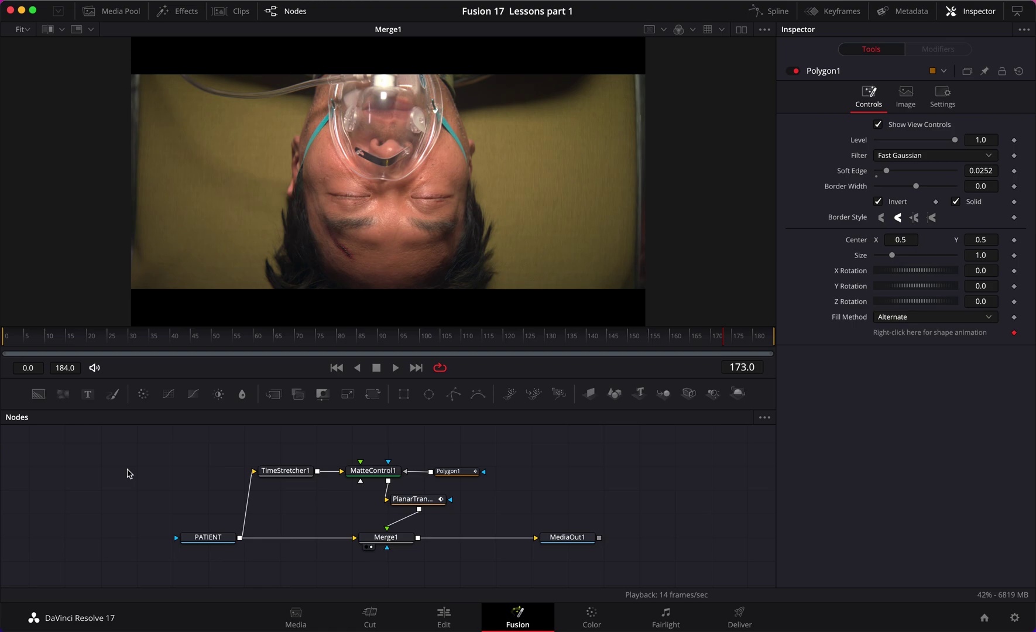
scroll(192, 502, "up", 2)
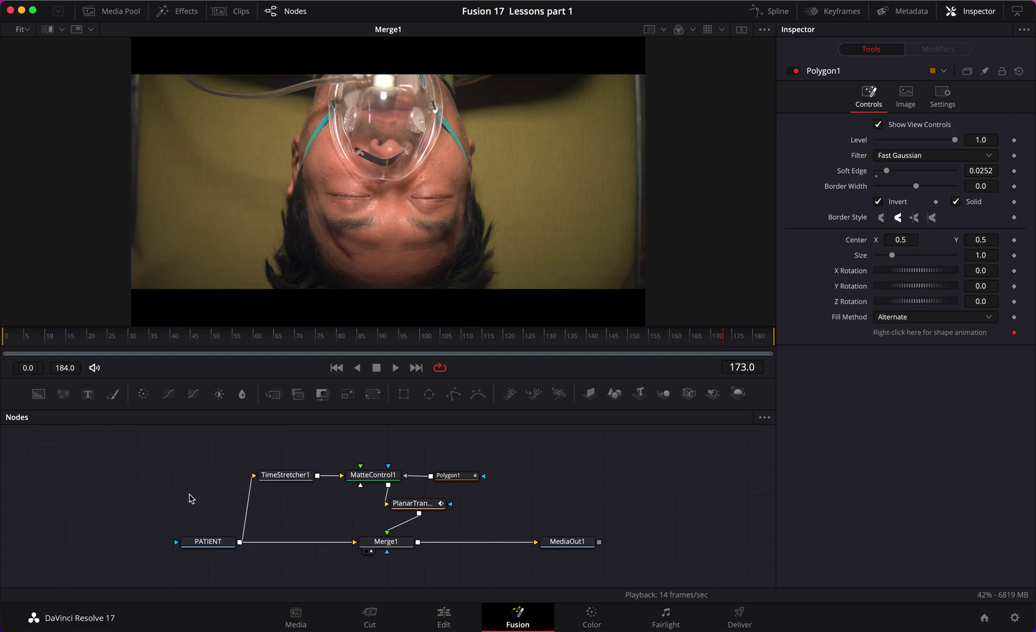